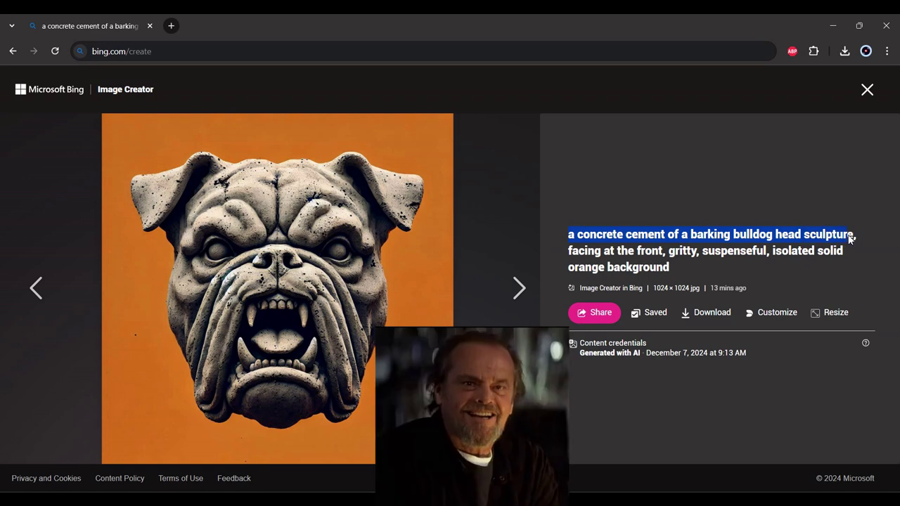
Review the prompt of the generated barking bulldog head image and download the image
left_click_drag(567, 253, 667, 252)
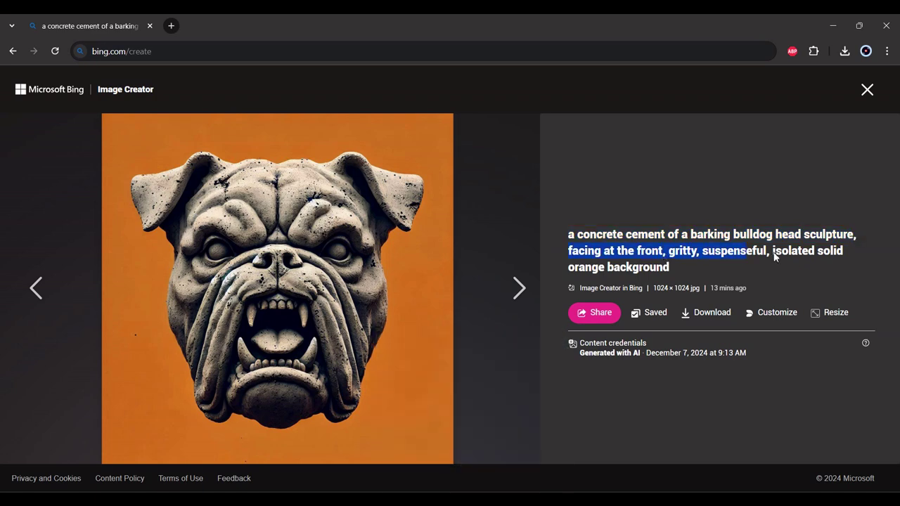
left_click_drag(836, 263, 848, 271)
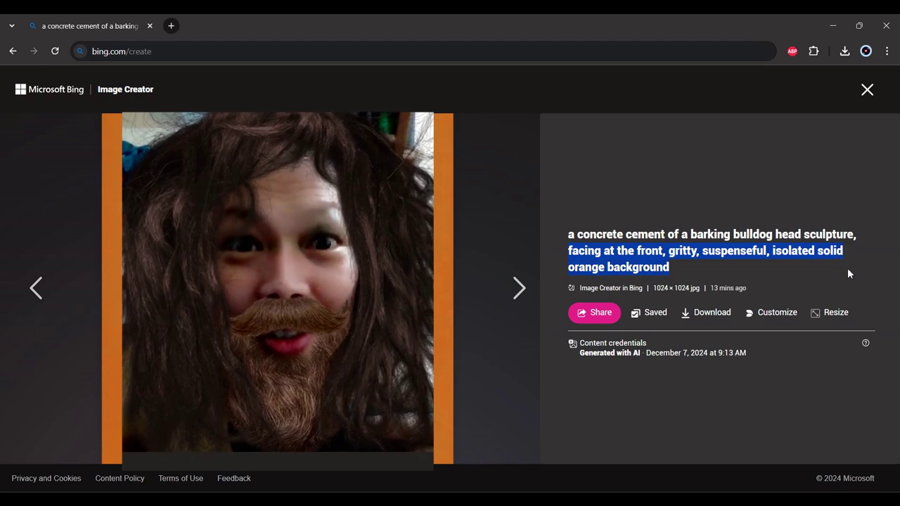
left_click(693, 415)
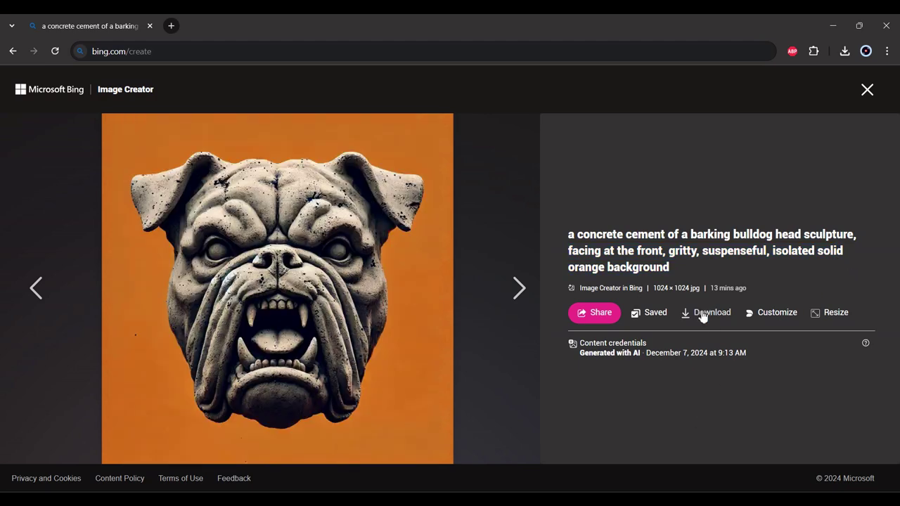
left_click(703, 316)
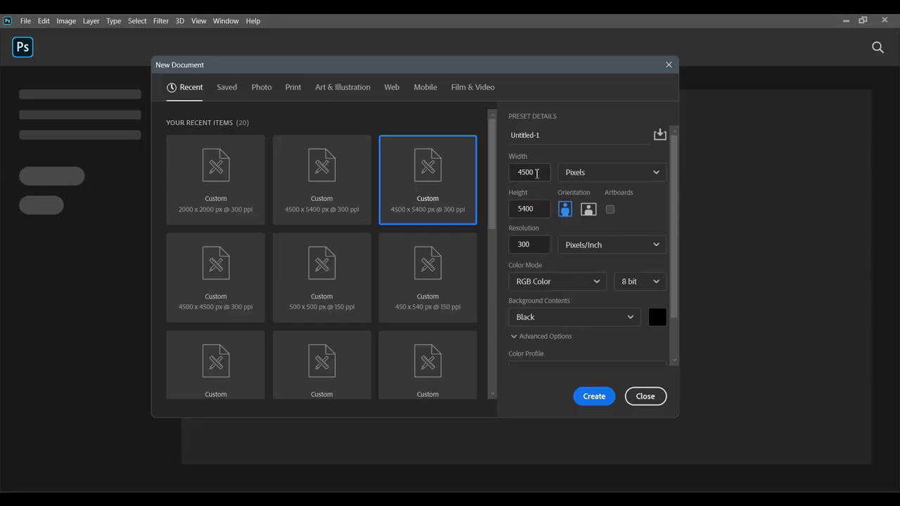
Switch to Photoshop and create a 4500 x 5400 pixel document at 300 pixels/inch in RGB Color with a black background
left_click_drag(537, 173, 510, 170)
left_click_drag(542, 208, 512, 209)
left_click(538, 246)
left_click_drag(538, 246, 492, 249)
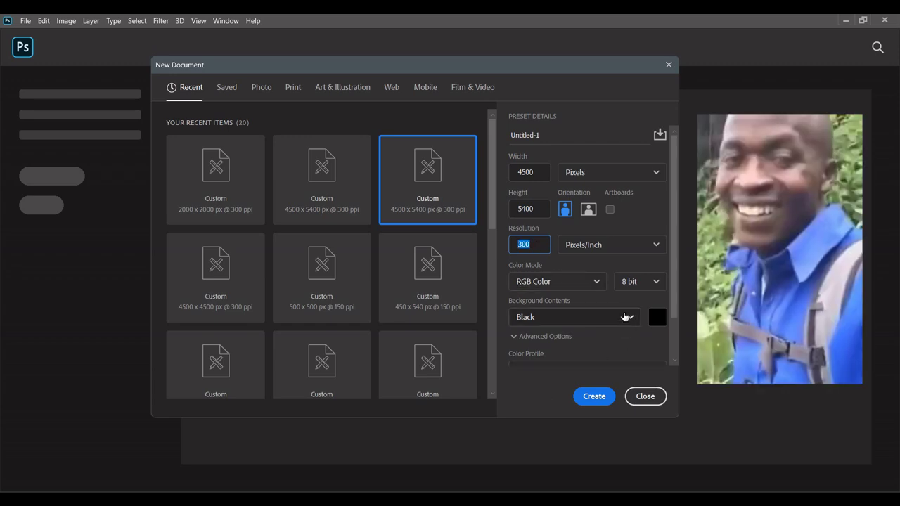
left_click(594, 396)
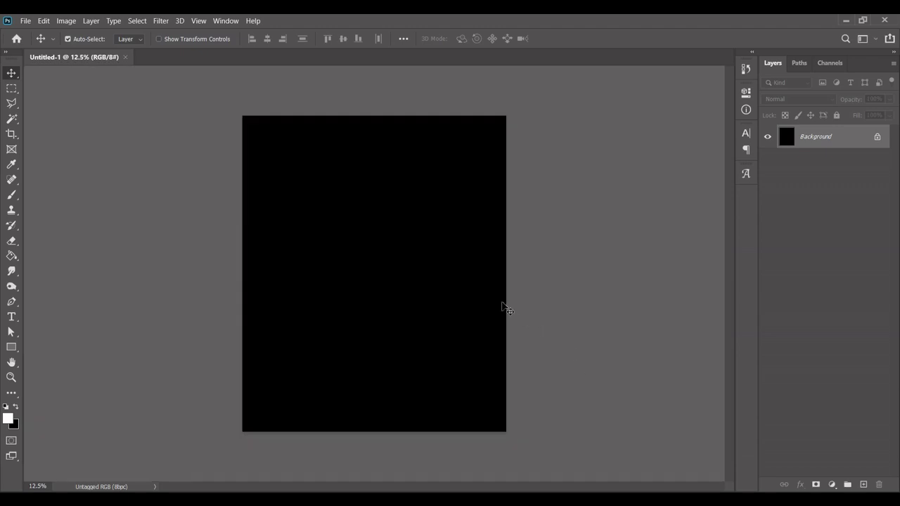
Place the downloaded bulldog image into the document as an embedded object
scroll(466, 316, "up", 1)
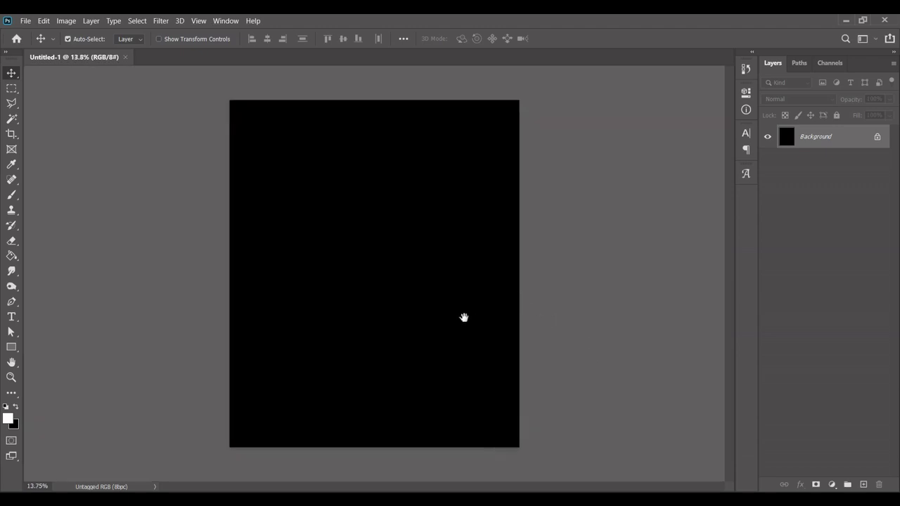
left_click(26, 21)
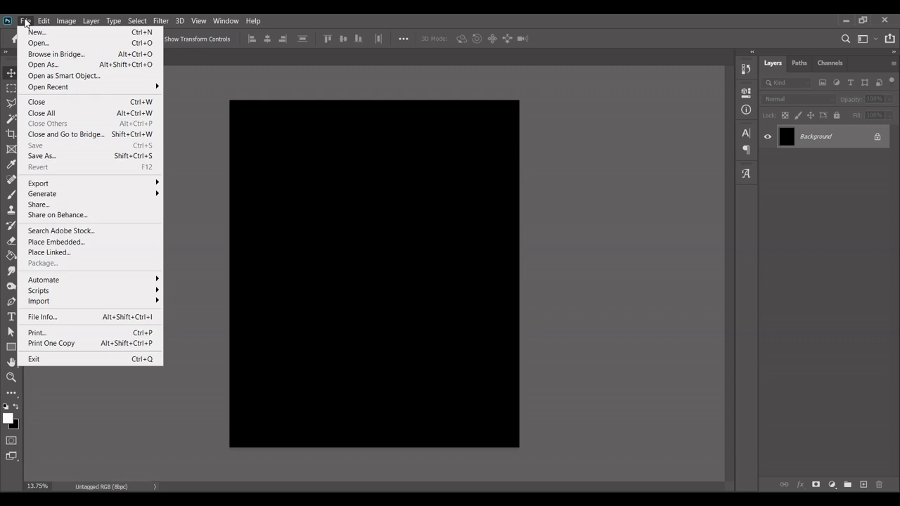
left_click(61, 246)
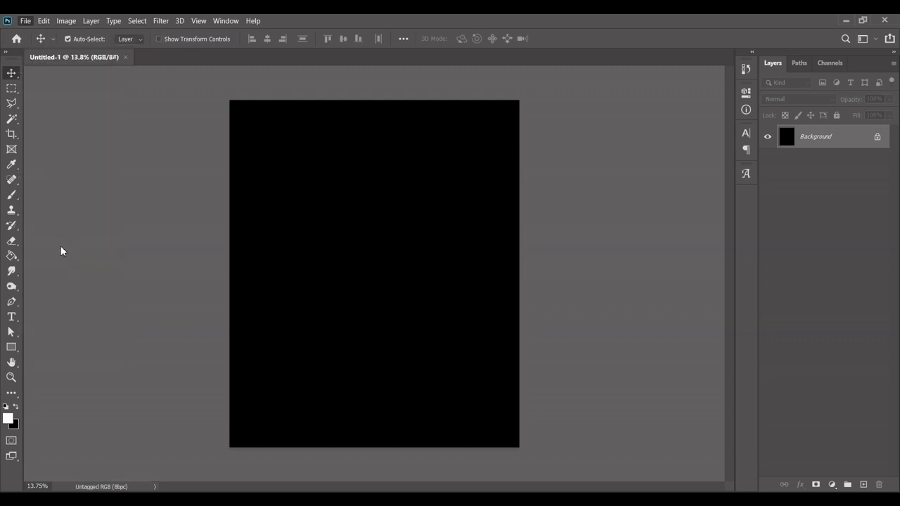
key("Return")
Scale the placed bulldog image to about 141% to span the canvas width and align it with the canvas's lower edge
left_click_drag(483, 274, 518, 274)
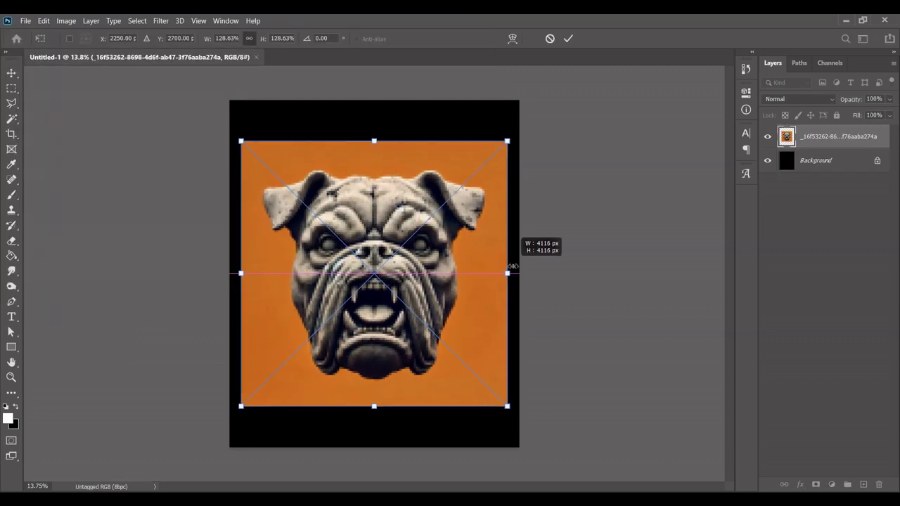
left_click_drag(463, 254, 463, 292)
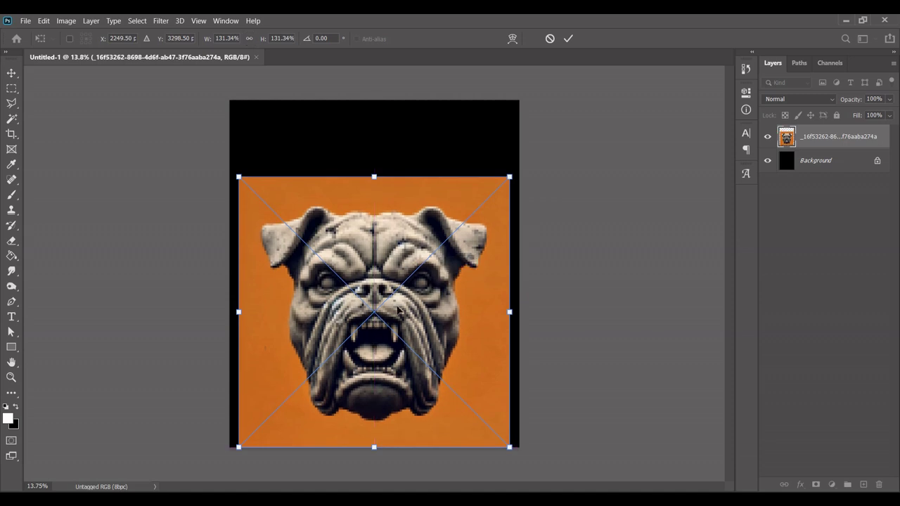
left_click_drag(398, 309, 398, 328)
left_click_drag(374, 196, 374, 176)
key("Return")
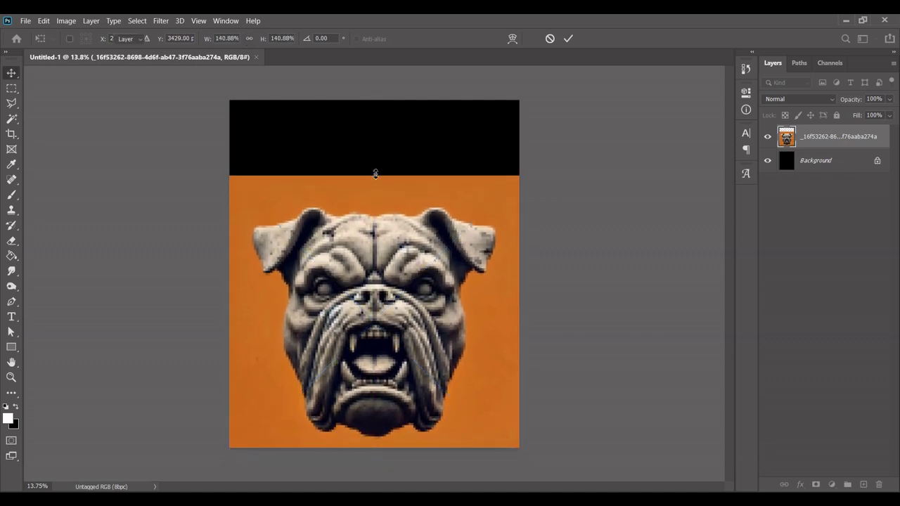
Select the bulldog head with Select Subject and copy the selection to a new layer
scroll(398, 324, "up", 5)
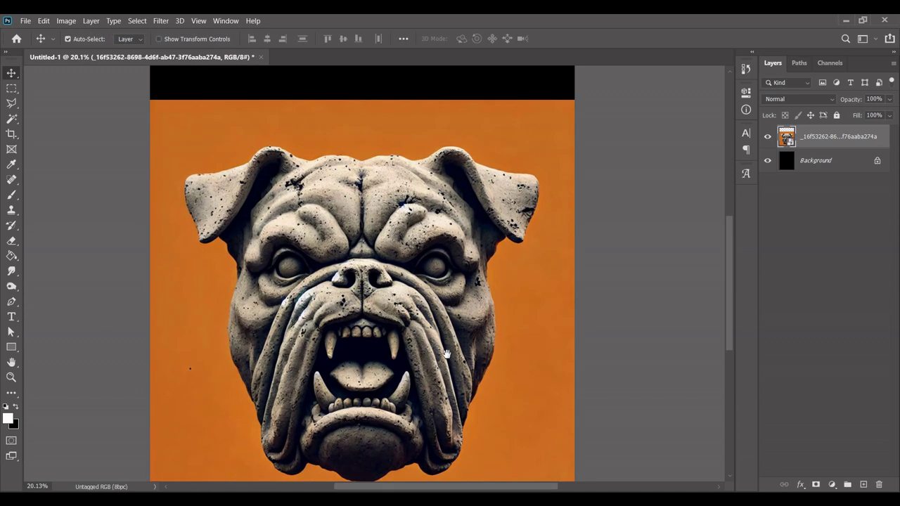
left_click_drag(461, 276, 432, 326)
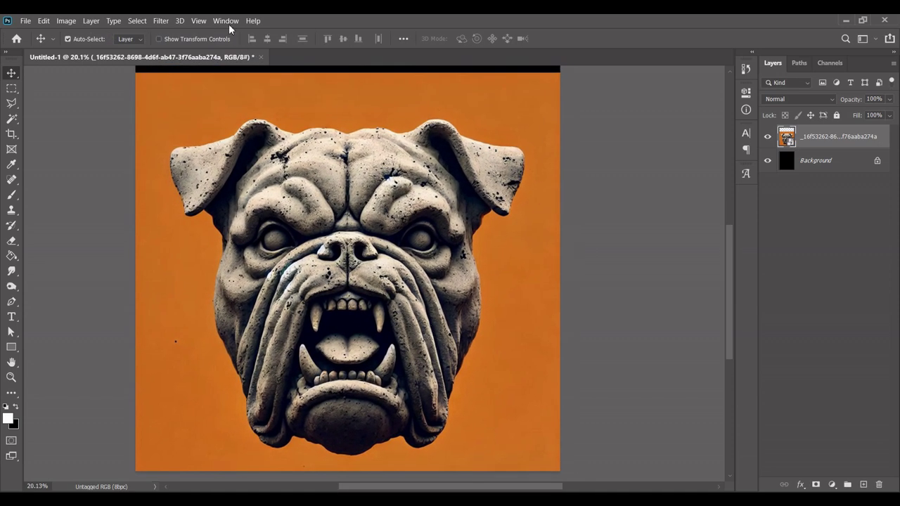
left_click(134, 23)
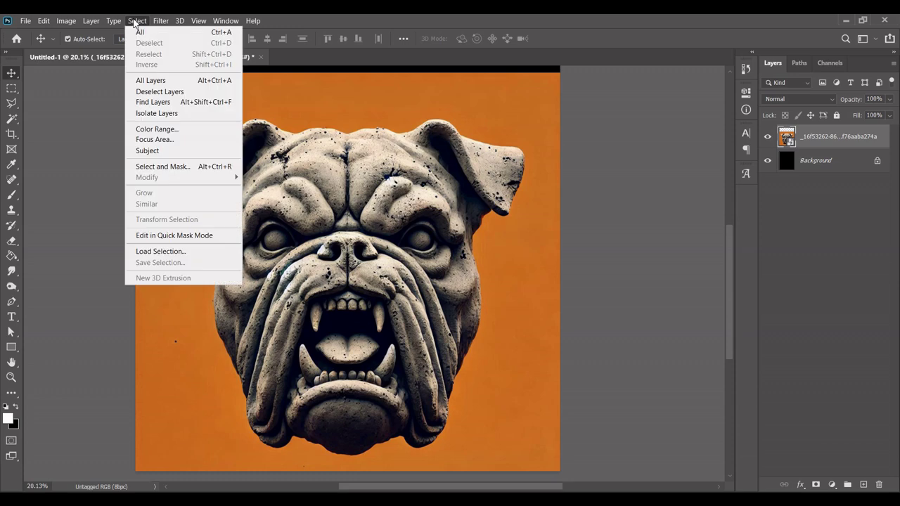
left_click(147, 151)
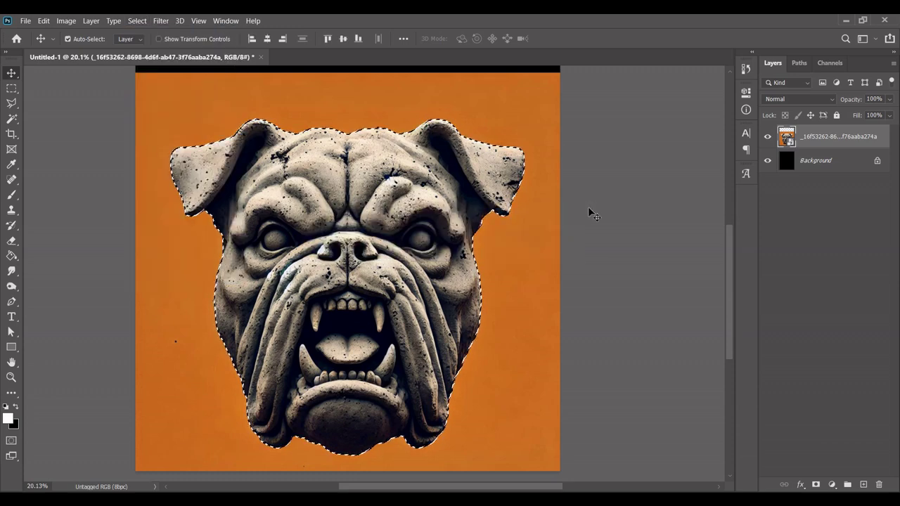
left_click(91, 20)
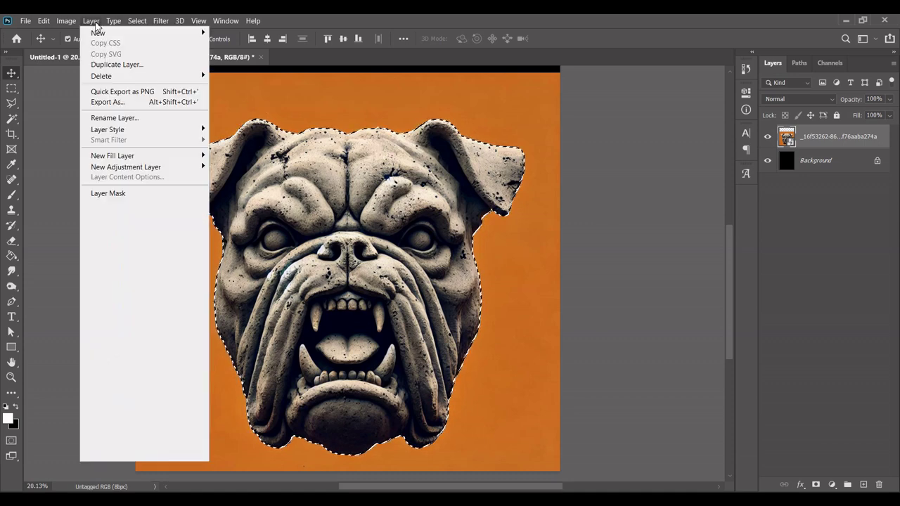
mouse_move(96, 33)
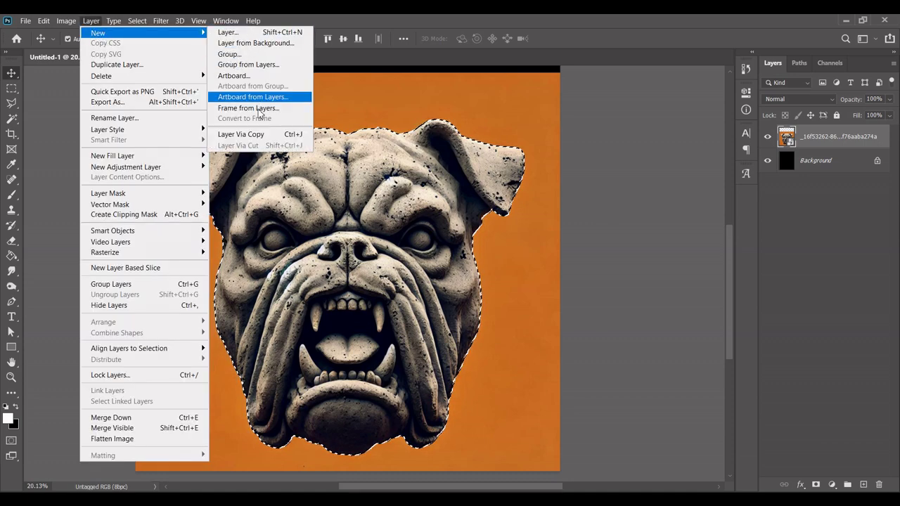
left_click(275, 139)
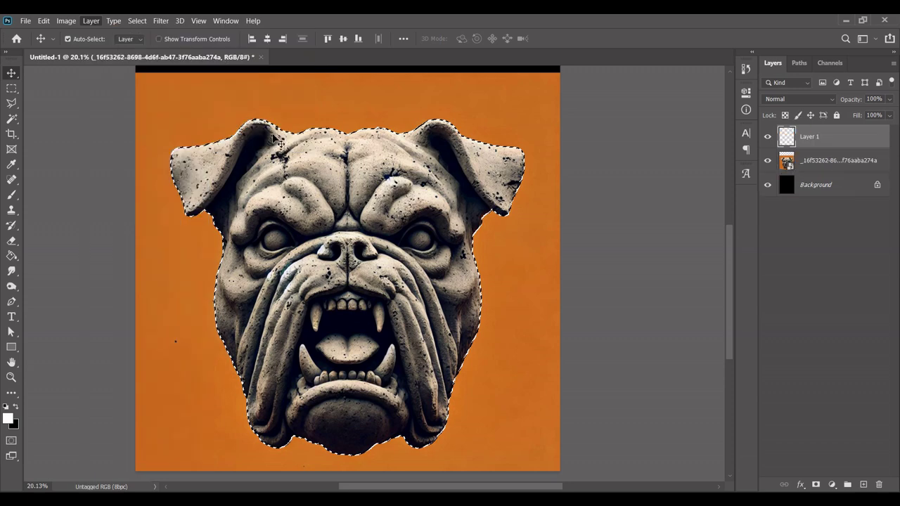
Delete the original placed image layer and toggle the black background's visibility to check the cutout
left_click(850, 172)
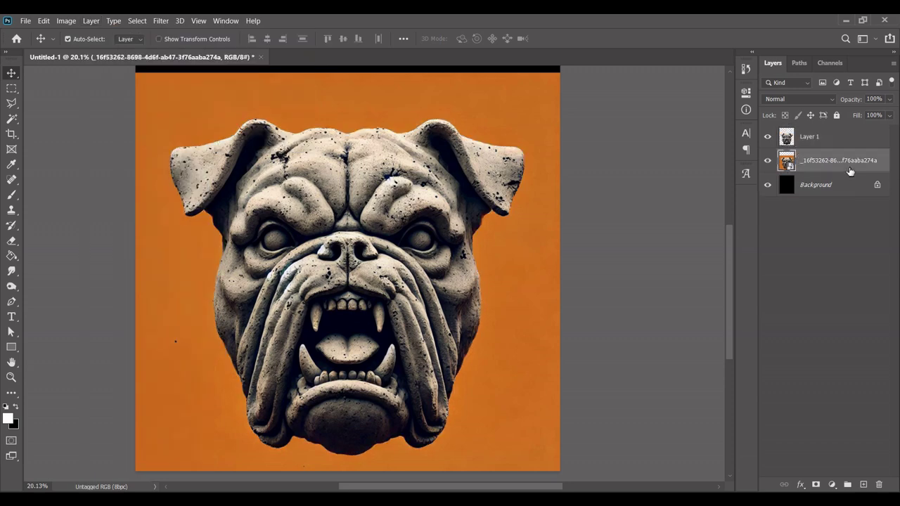
key("Delete")
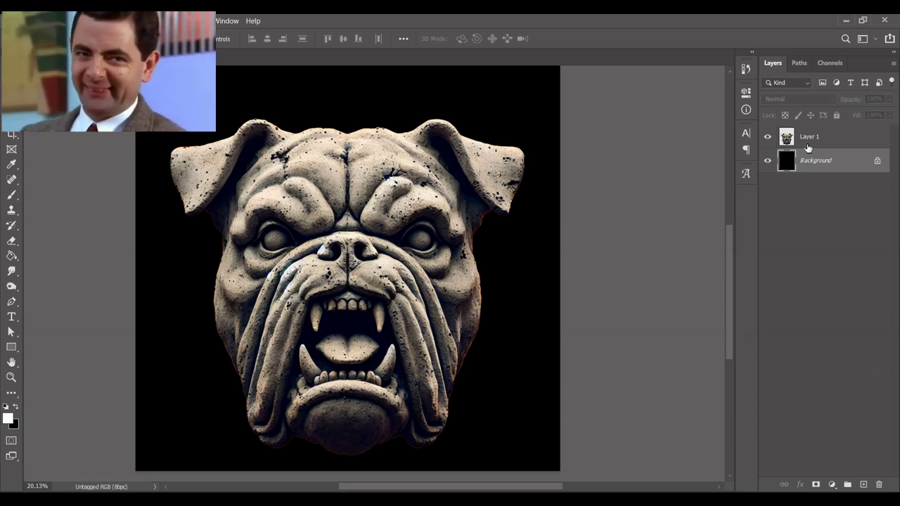
left_click(770, 165)
left_click(768, 162)
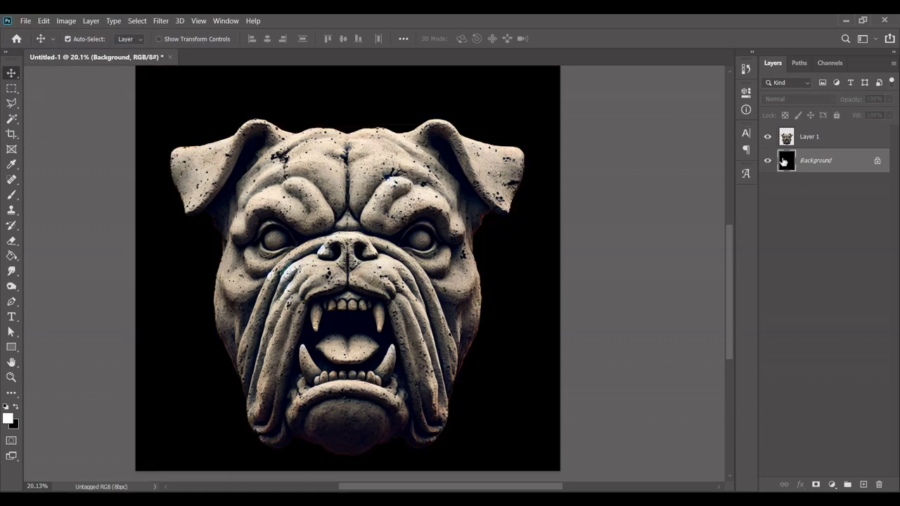
Center the bulldog cutout layer horizontally on the canvas, then clear the selection
left_click(825, 141)
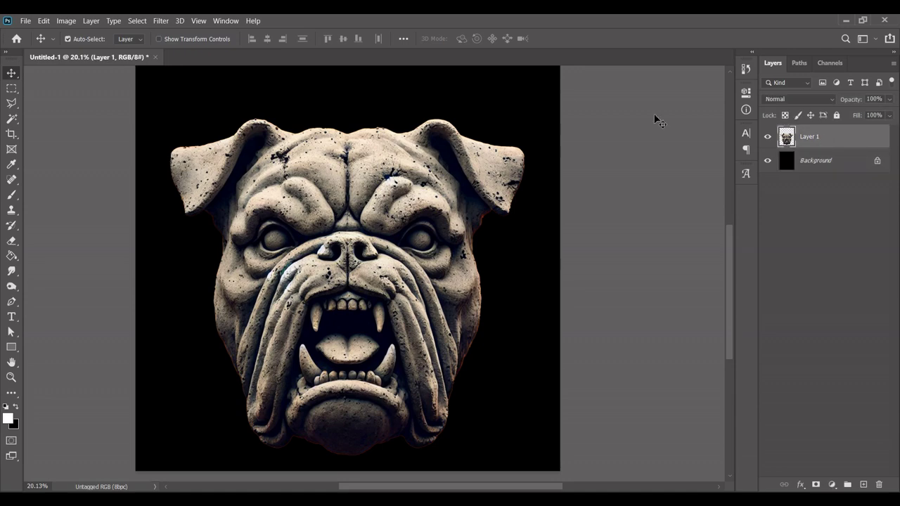
key("ctrl+a")
left_click(268, 39)
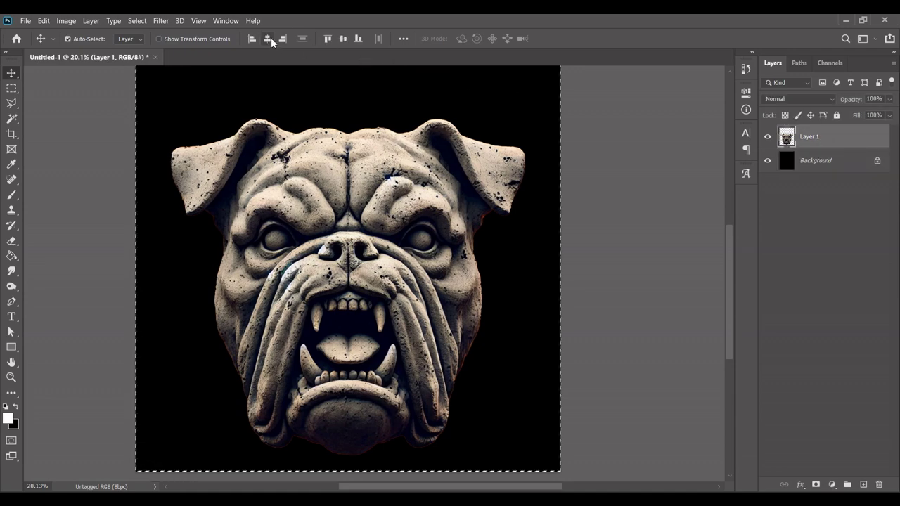
key("ctrl+d")
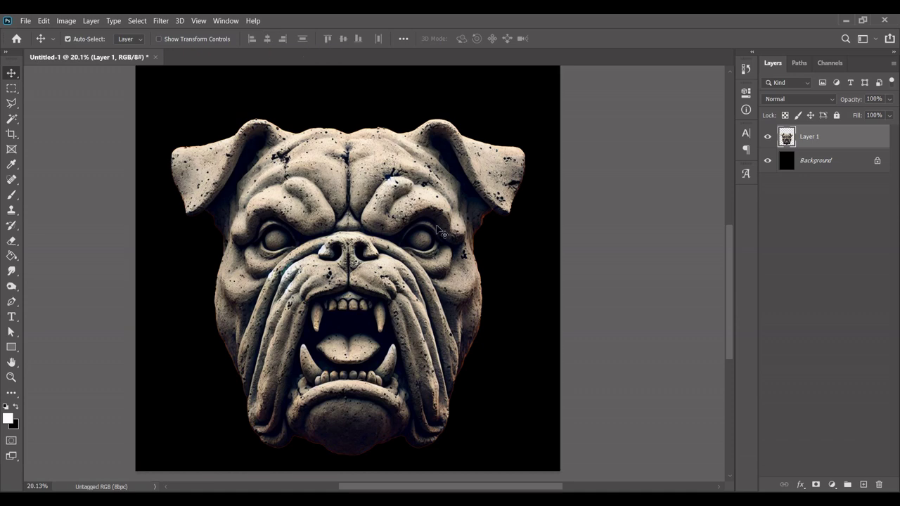
Add the text "Metal" above the bulldog head in white Blackburr Regular at 132 pt
key("ctrl+minus")
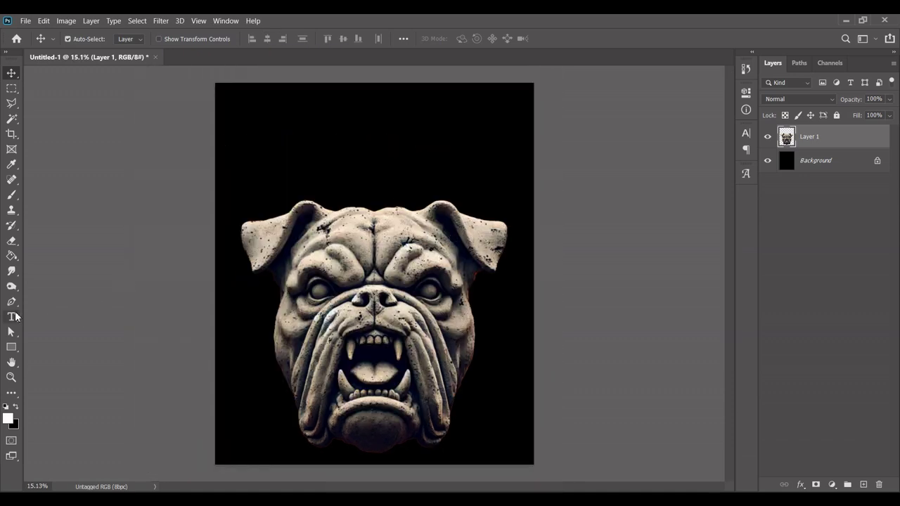
left_click(11, 316)
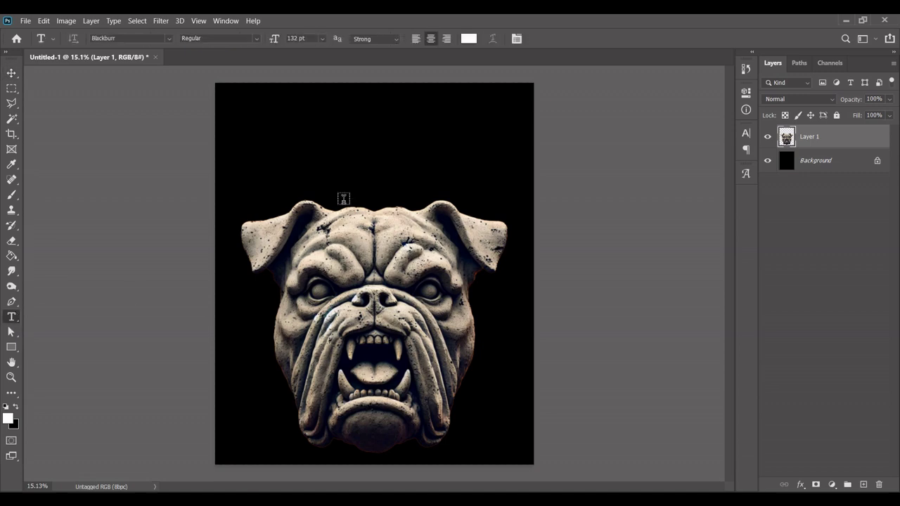
left_click(118, 38)
left_click(341, 159)
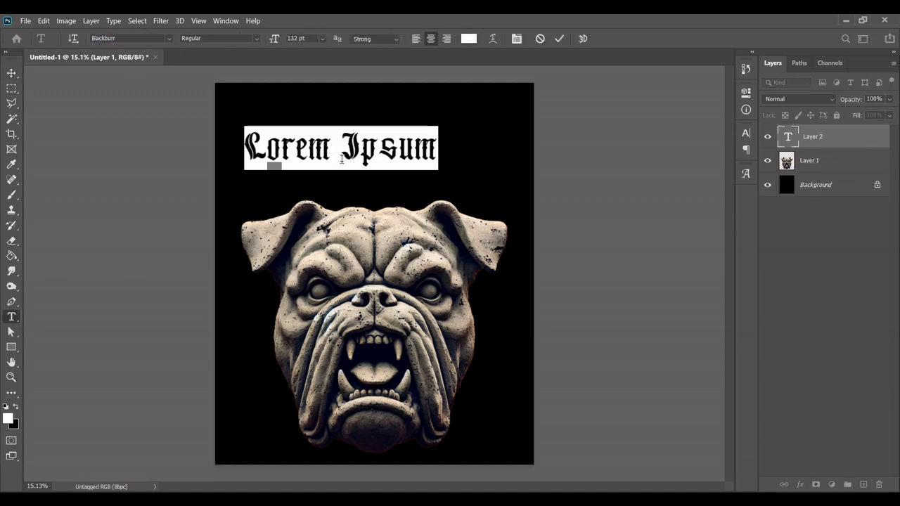
type("Metal")
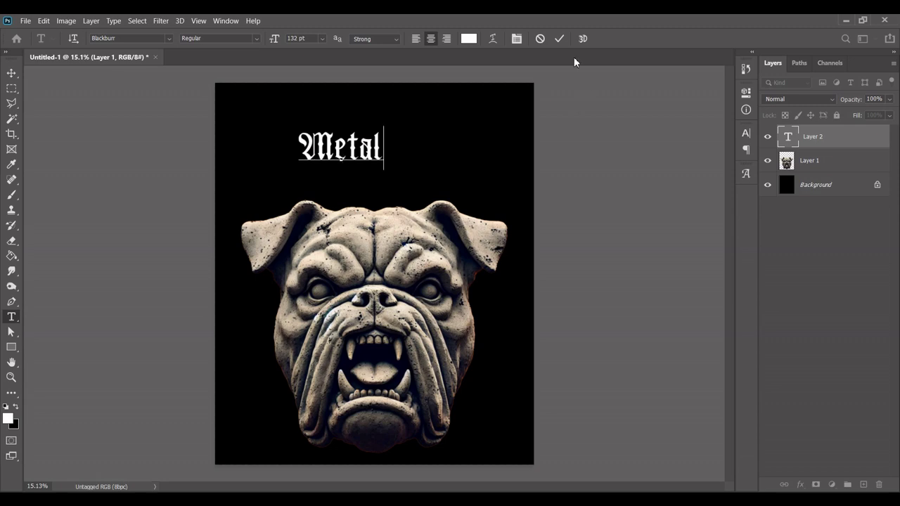
left_click(559, 39)
Move the "Metal" text over the bulldog's head and enlarge it to nearly the full canvas width
key("v")
left_click_drag(366, 149, 400, 164)
key("ctrl+t")
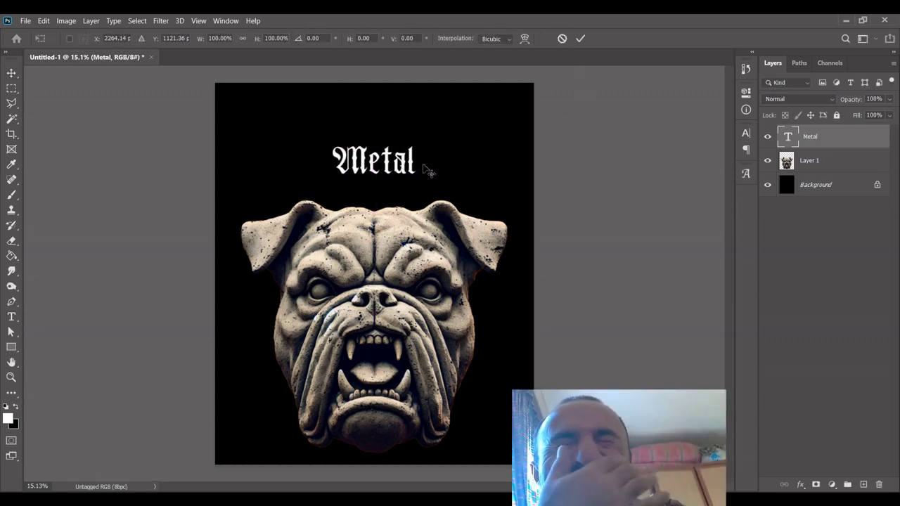
left_click_drag(455, 162, 497, 166)
key("Return")
Scale the bulldog head layer down to about 96% to leave a gap below the "Metal" text
left_click(418, 242)
key("ctrl+t")
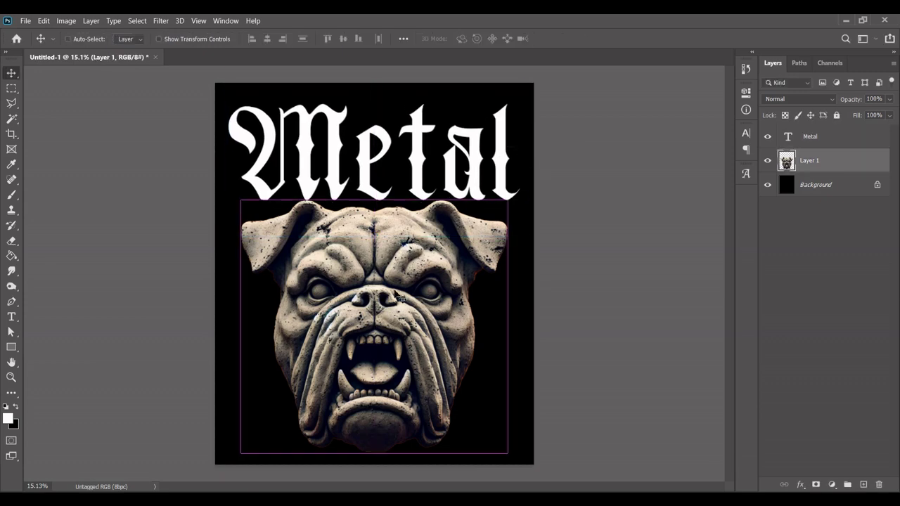
left_click_drag(374, 452, 380, 395)
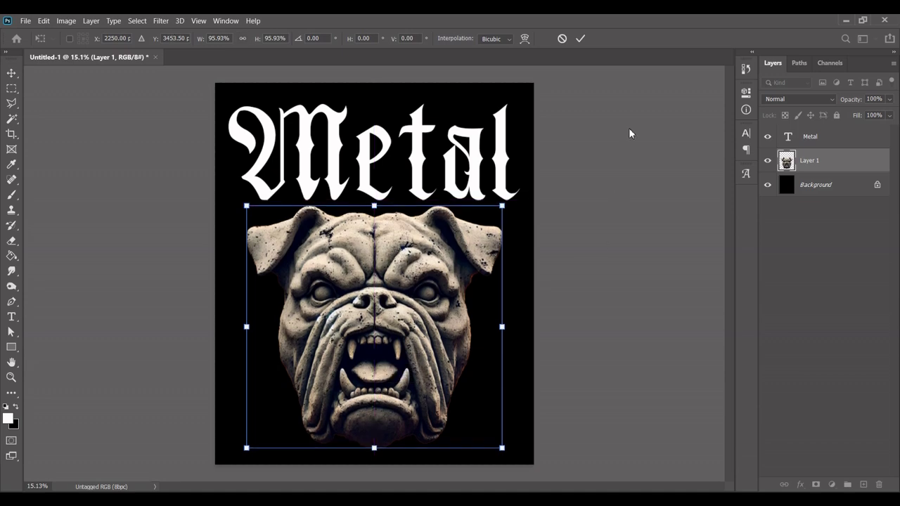
left_click(580, 38)
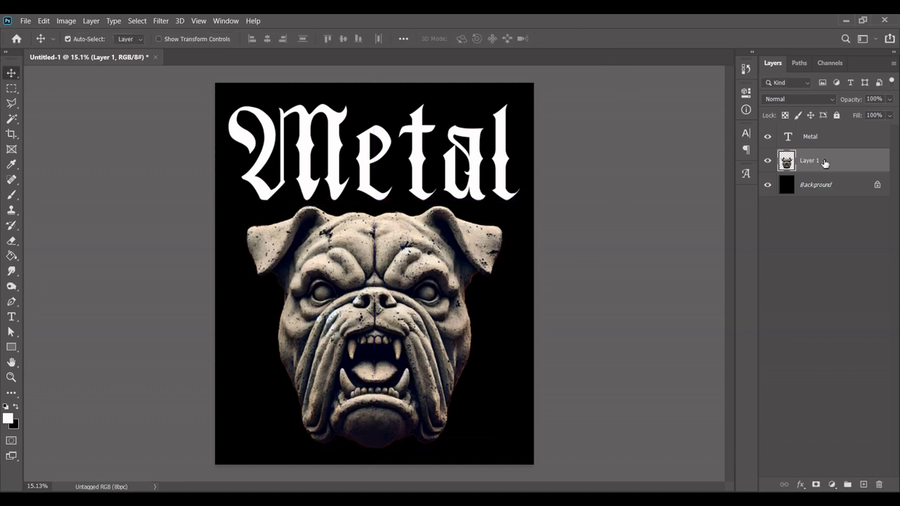
Duplicate the bulldog head layer using Layer Via Copy
left_click(92, 21)
mouse_move(98, 33)
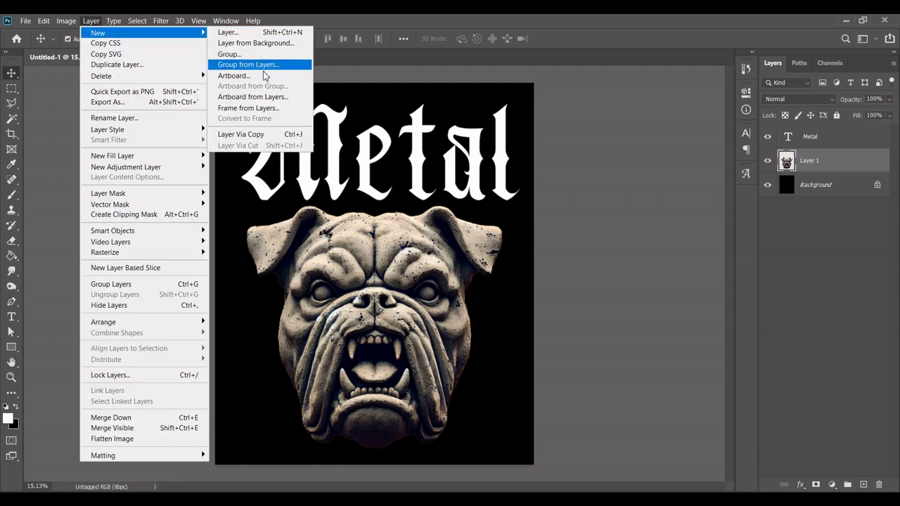
left_click(269, 136)
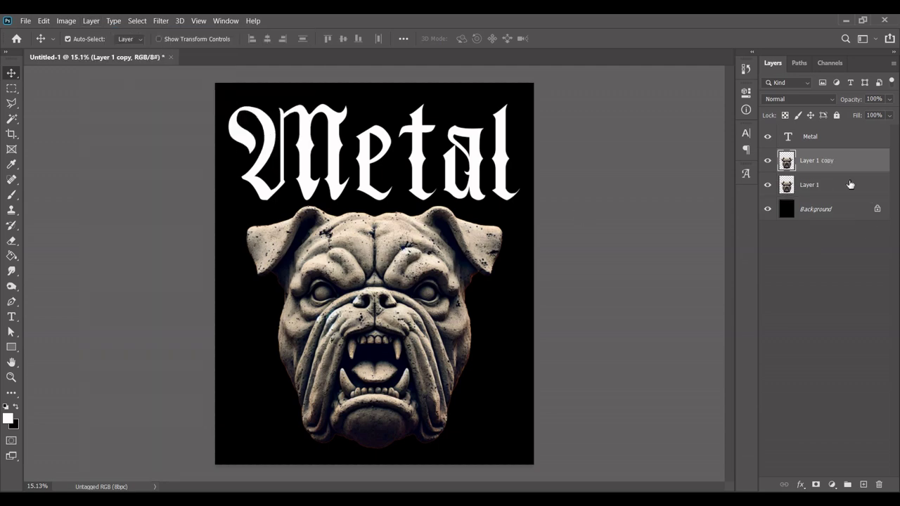
Hide the original bulldog layer, Layer 1, and duplicate the "Metal" text layer using Layer Via Copy
left_click(785, 189)
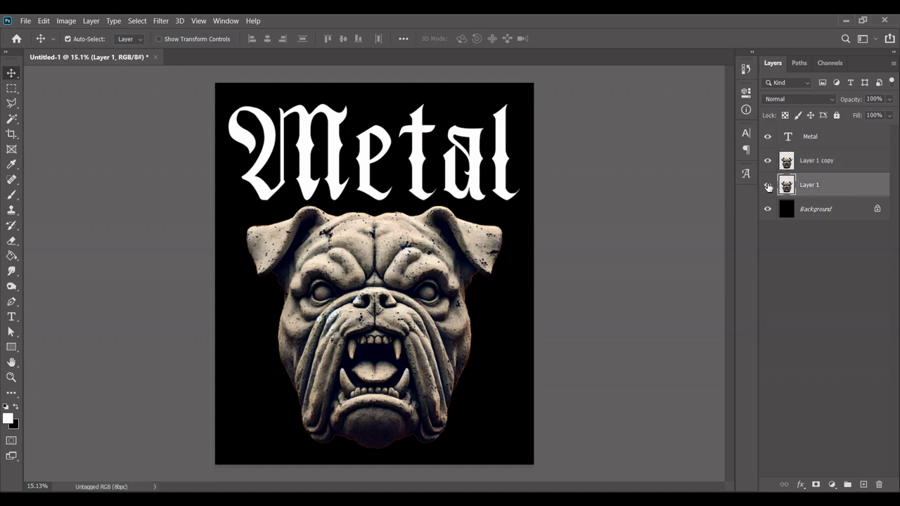
left_click(768, 186)
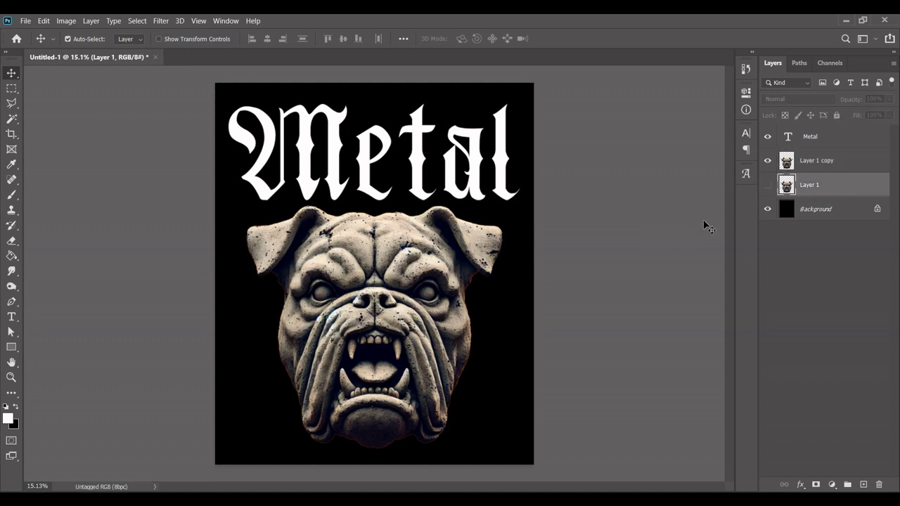
left_click(816, 140)
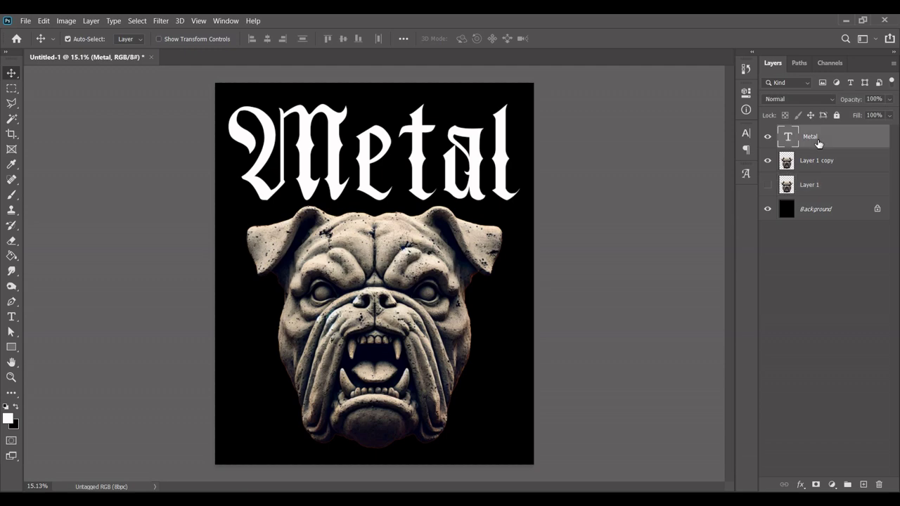
left_click(91, 21)
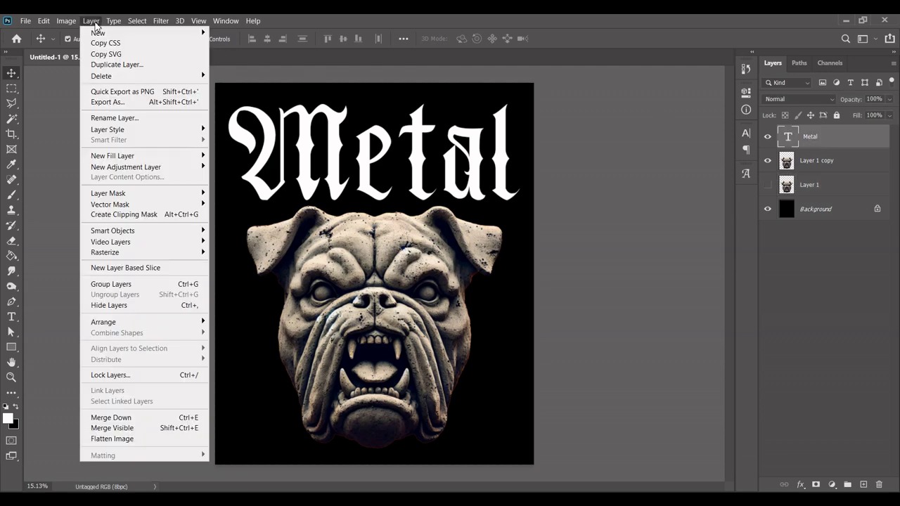
mouse_move(95, 33)
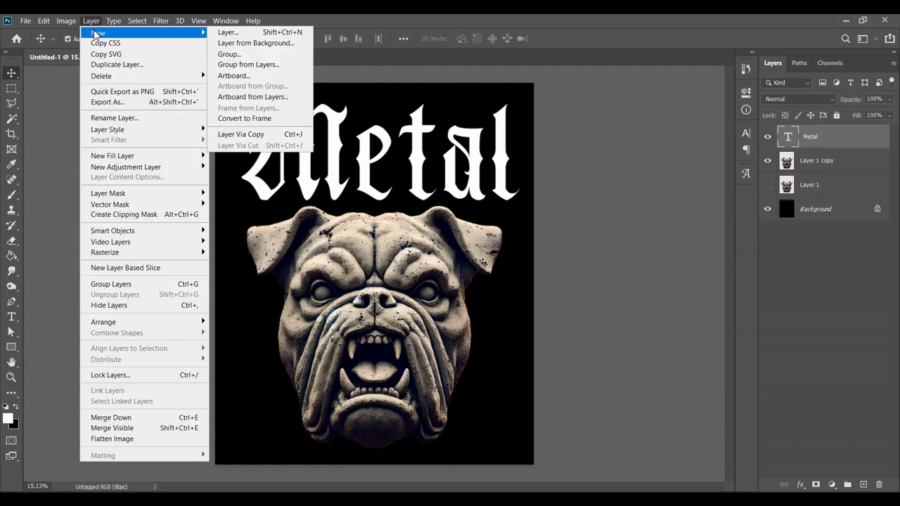
left_click(282, 134)
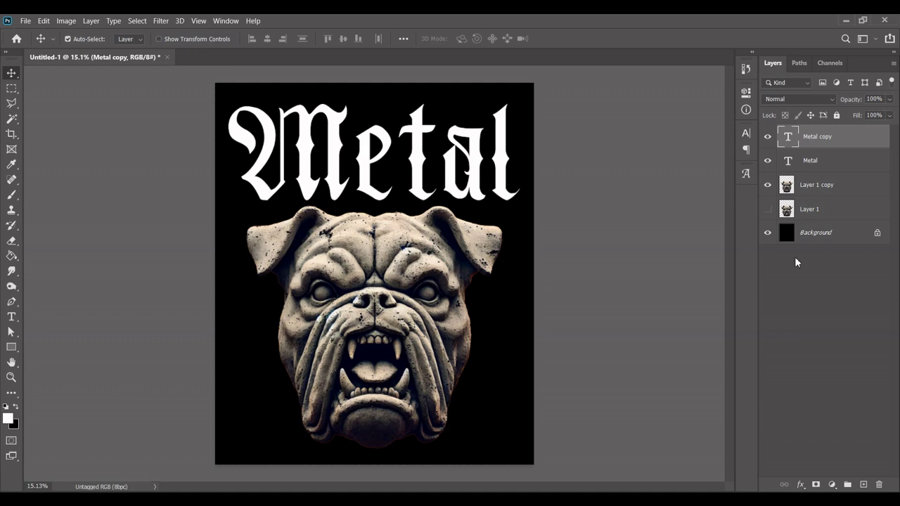
Desaturate the duplicated bulldog head on Layer 1 copy
scroll(482, 284, "up", 1)
left_click_drag(539, 282, 588, 285)
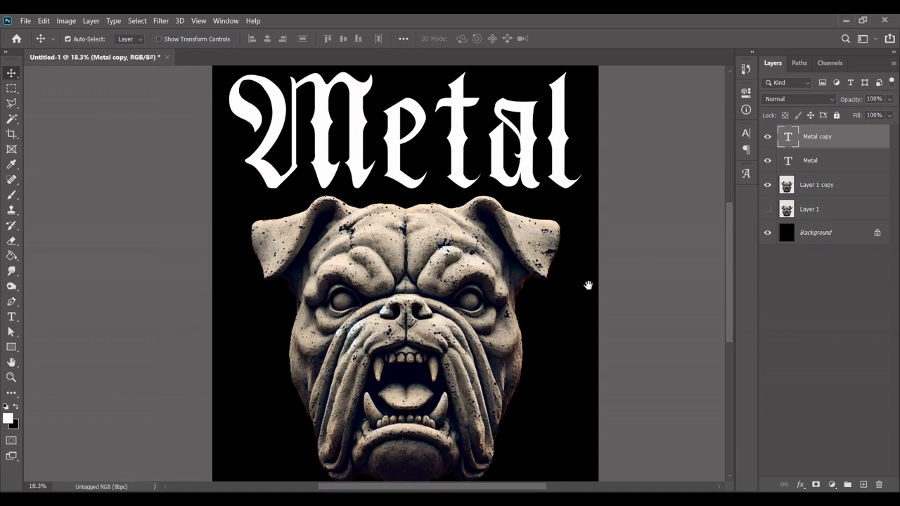
scroll(484, 292, "up", 1)
left_click(808, 194)
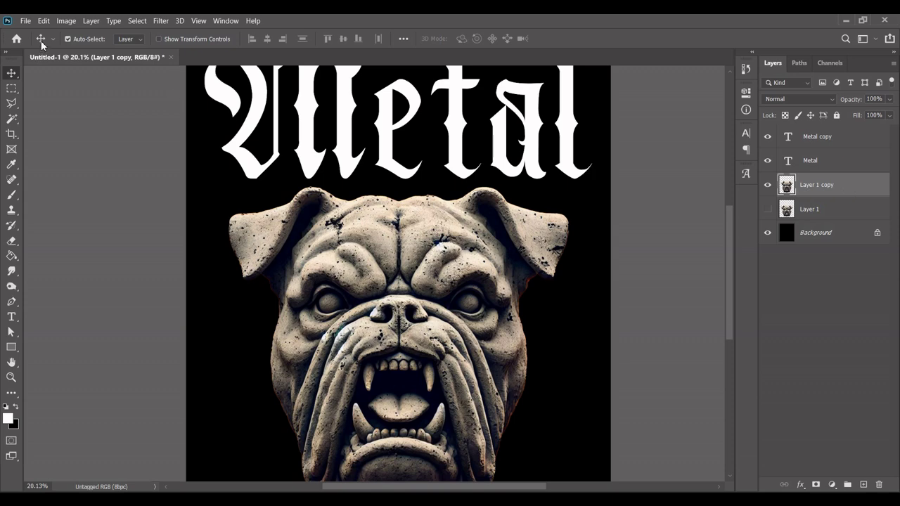
left_click(64, 21)
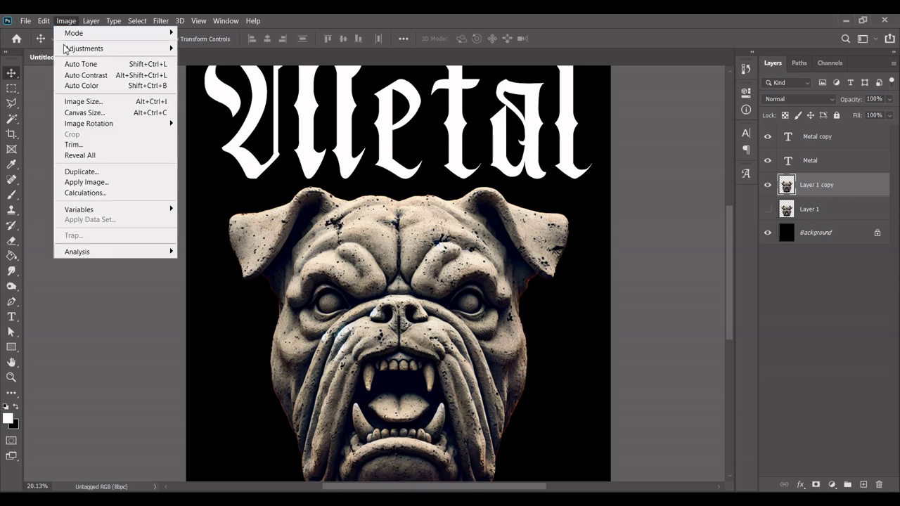
mouse_move(80, 49)
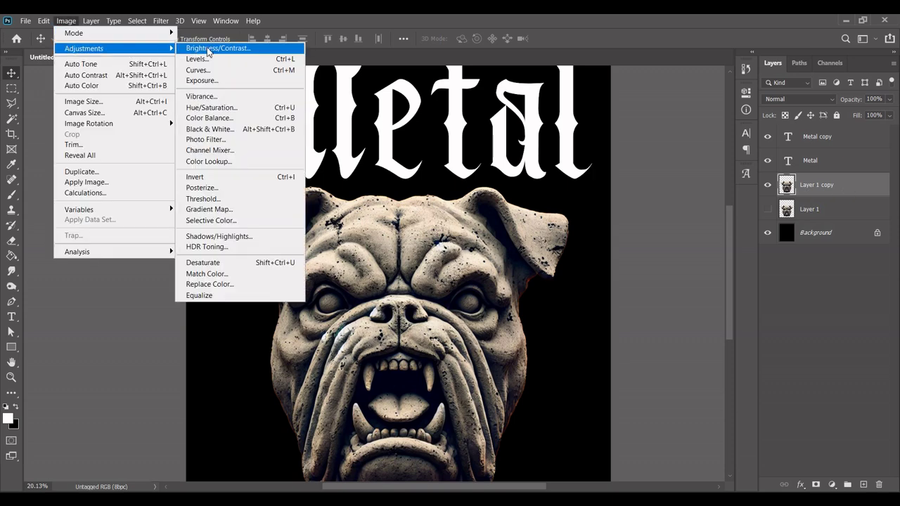
left_click(267, 264)
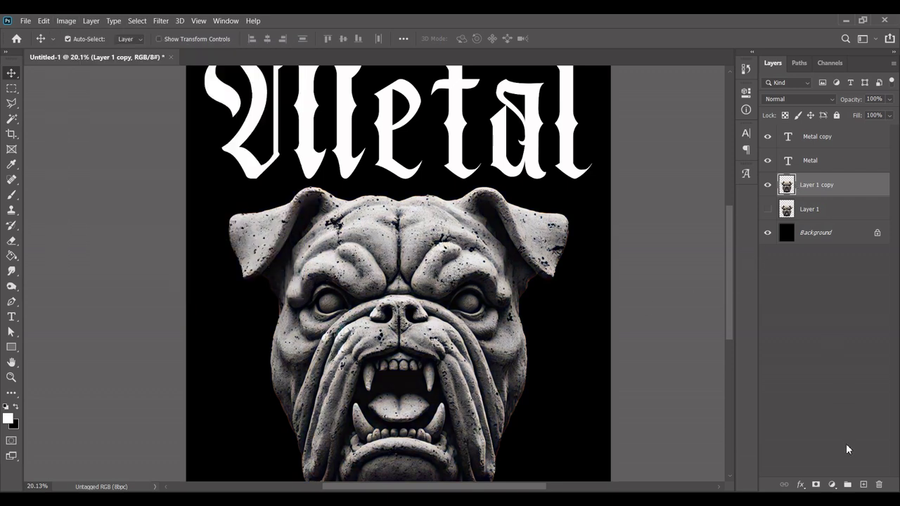
Add a Brightness/Contrast adjustment layer above the bulldog copy with brightness 27 and contrast 100
left_click(834, 485)
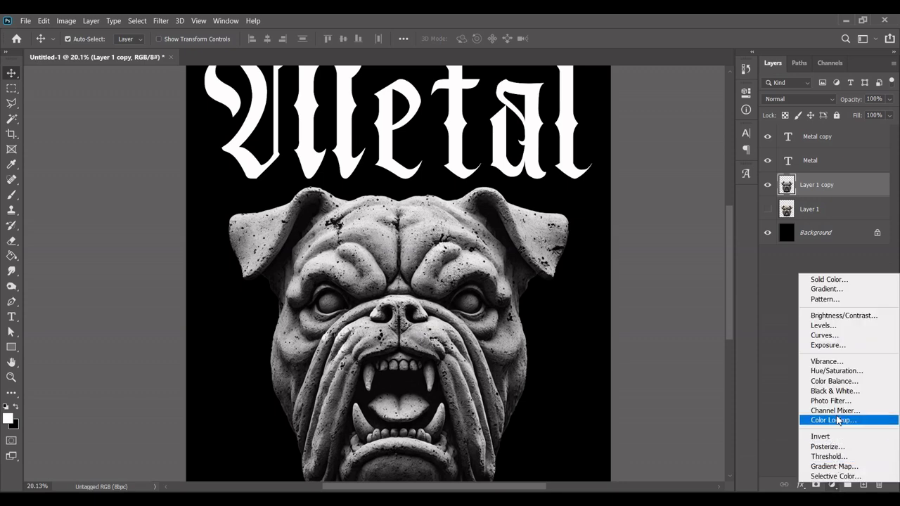
left_click(851, 316)
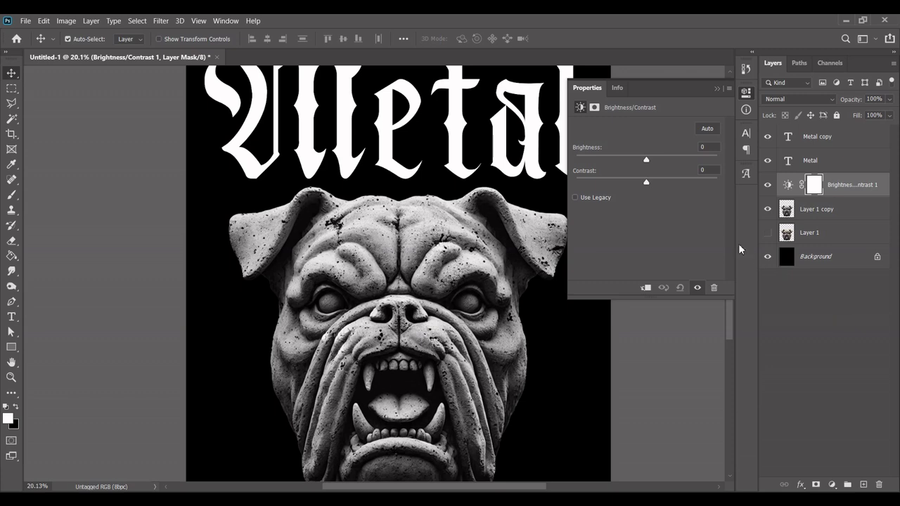
left_click_drag(658, 181, 730, 181)
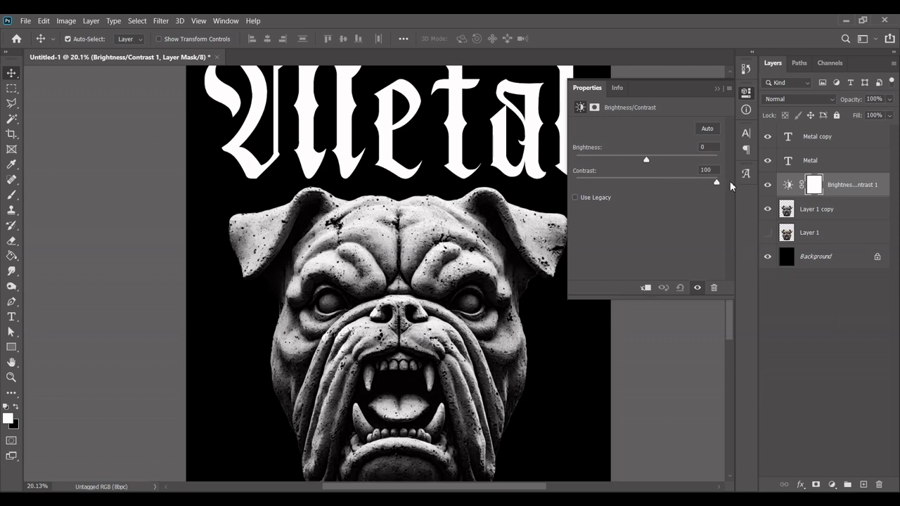
left_click_drag(640, 159, 659, 158)
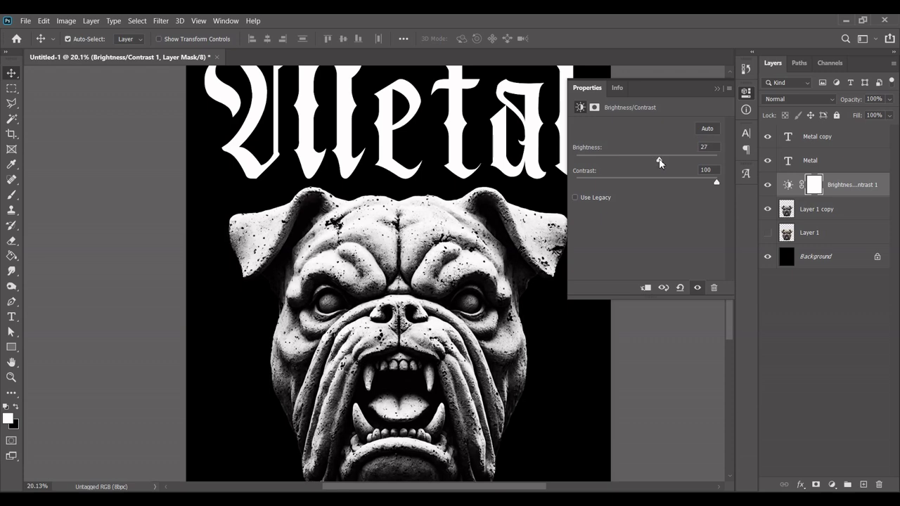
left_click(807, 289)
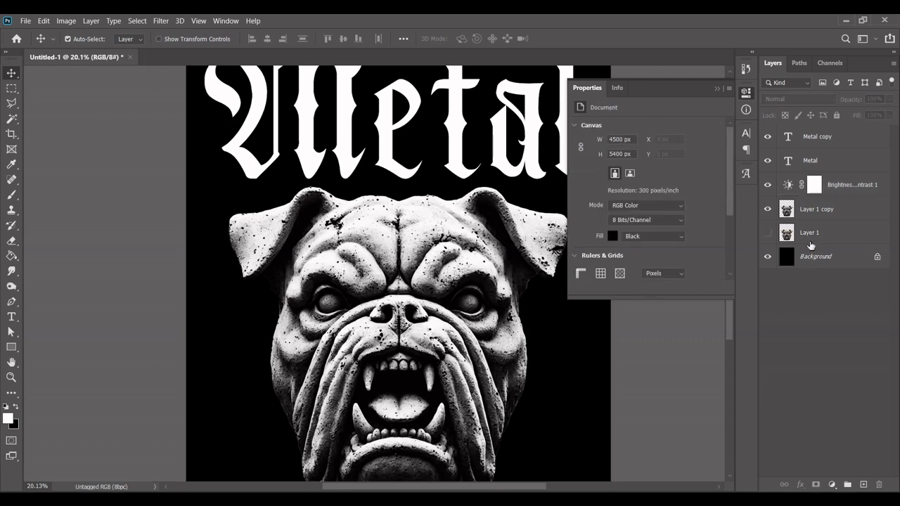
Add a Curves adjustment layer and place it directly above the Brightness/Contrast layer, below both text layers
left_click(834, 484)
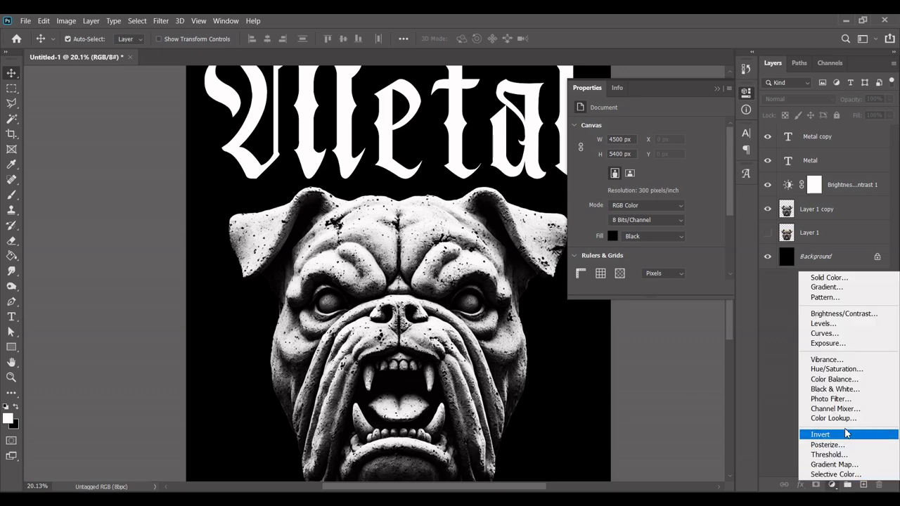
left_click(830, 334)
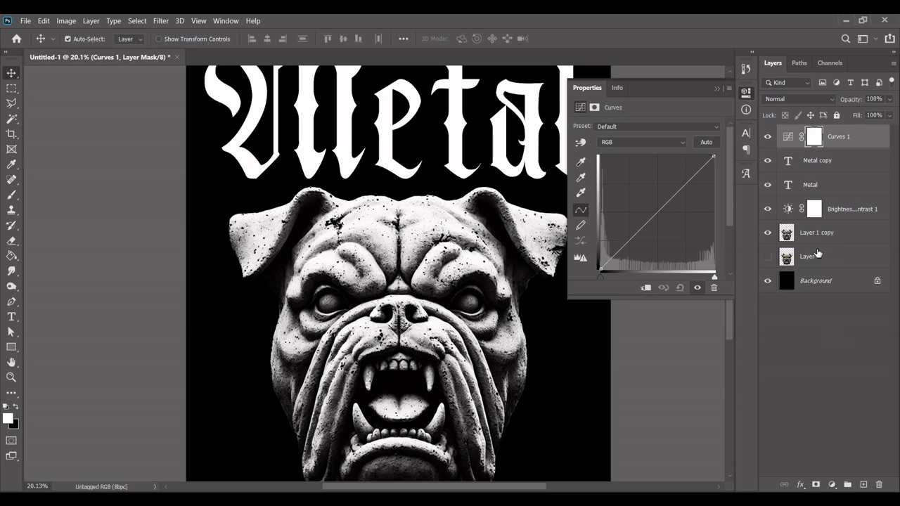
left_click_drag(849, 140, 828, 195)
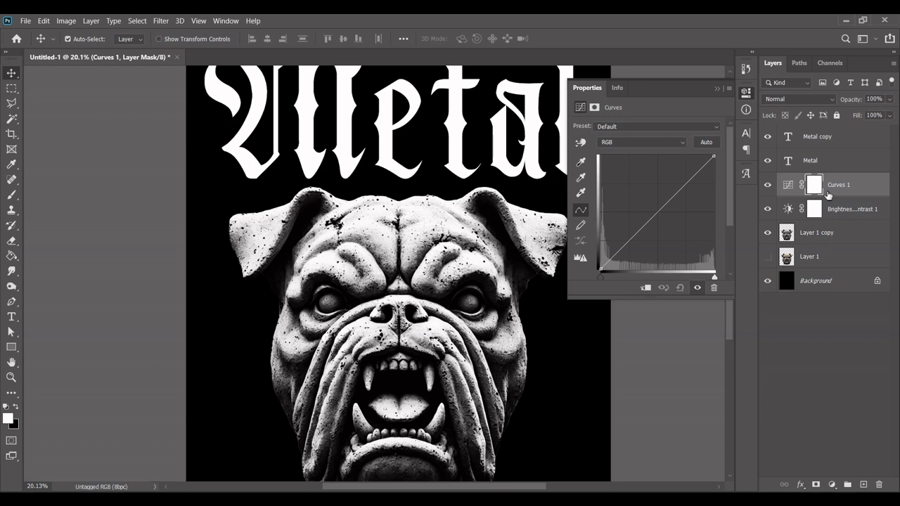
Darken the bulldog's shadows and brighten its forehead highlights with the Curves on-image adjustment, forming a slight S-curve
left_click(580, 142)
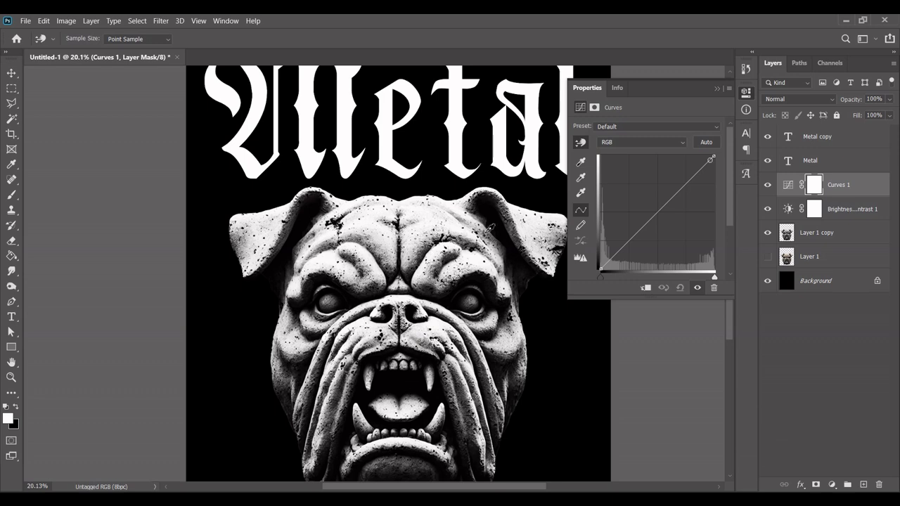
left_click(476, 206)
left_click_drag(476, 205, 476, 211)
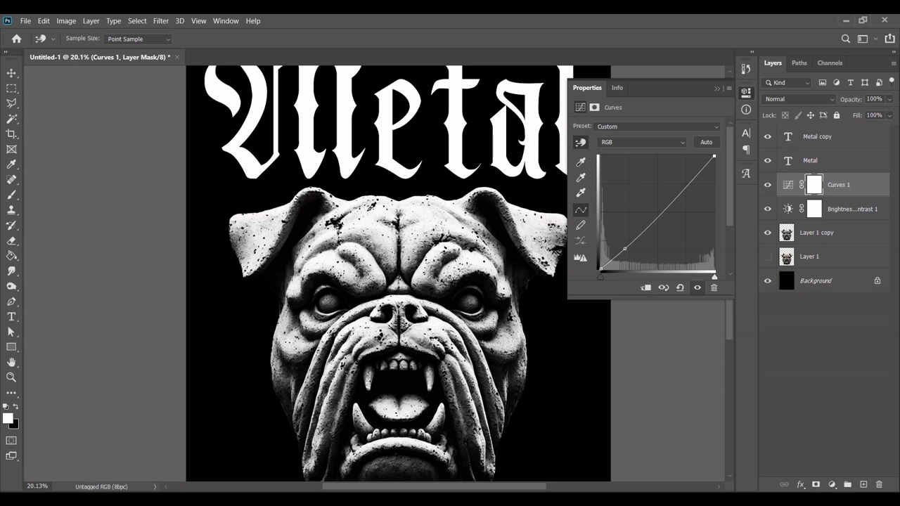
left_click_drag(369, 222, 368, 212)
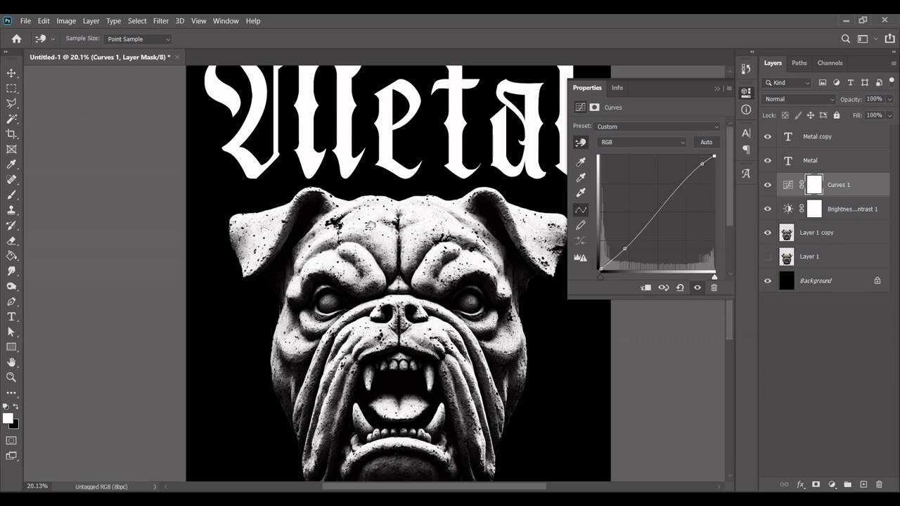
left_click_drag(386, 260, 386, 267)
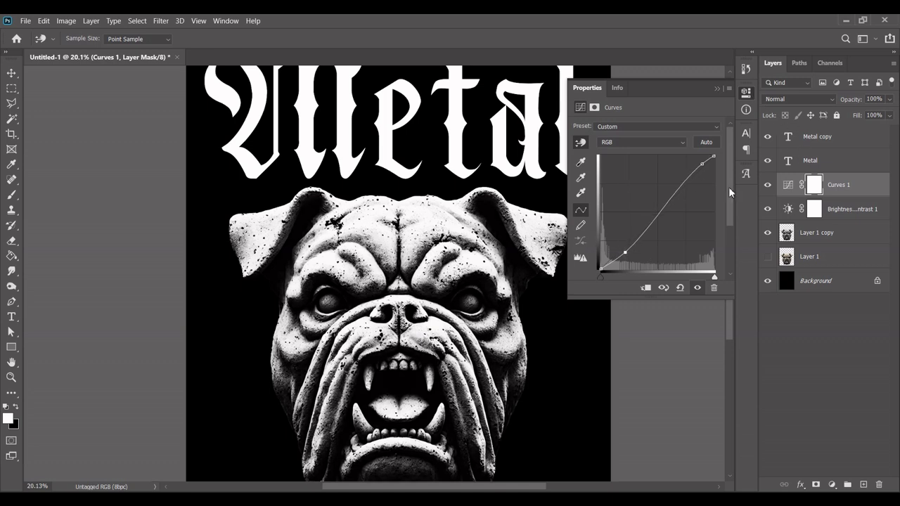
left_click(746, 92)
Merge the Curves, Brightness/Contrast and Layer 1 copy layers into one bulldog layer
left_click_drag(513, 277, 514, 239)
left_click(830, 231, "shift")
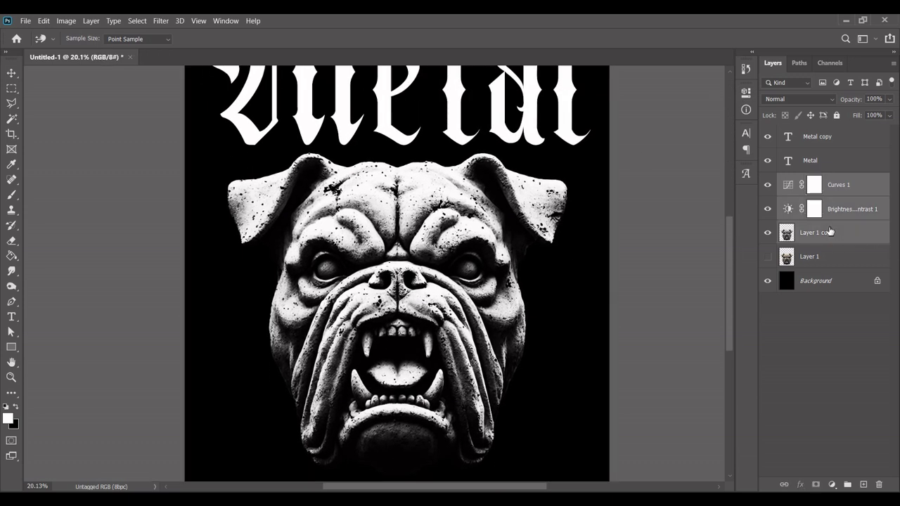
right_click(824, 236)
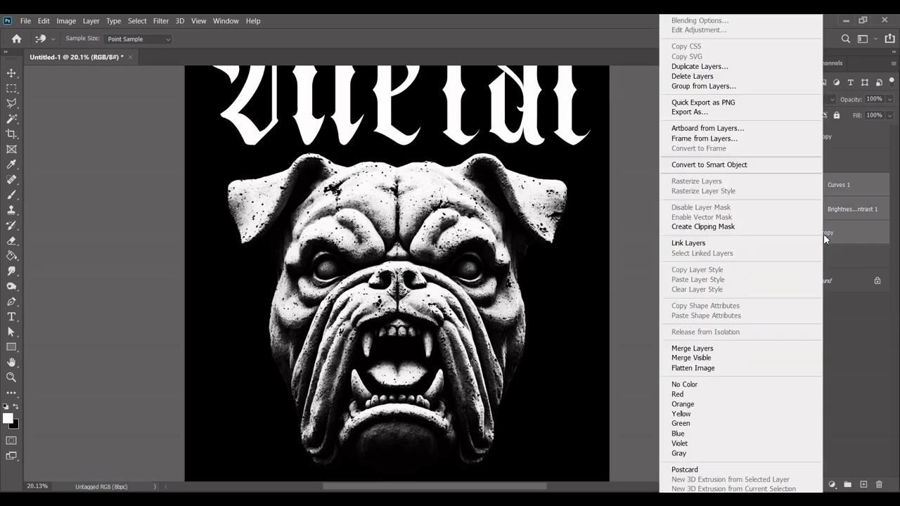
left_click(717, 350)
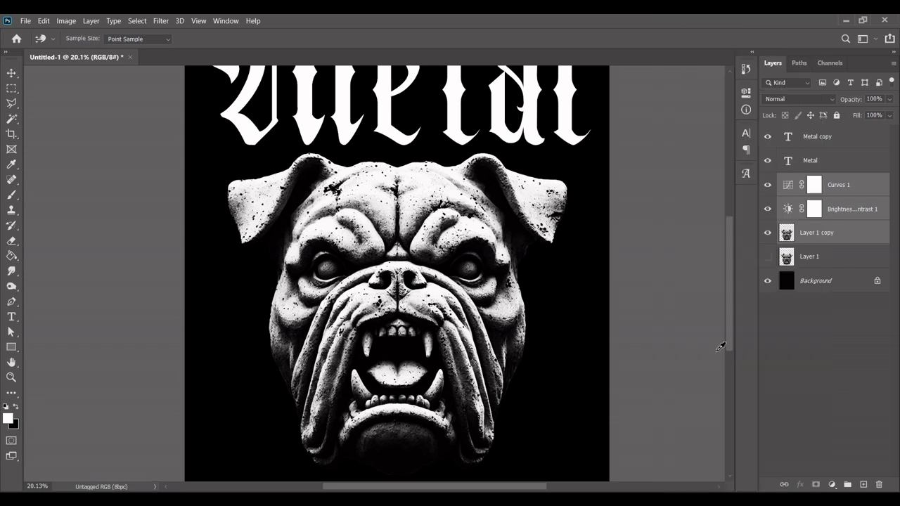
Hide the original "Metal" text layer and set the fill opacity of the Metal copy layer to 0%
left_click_drag(612, 223, 645, 294)
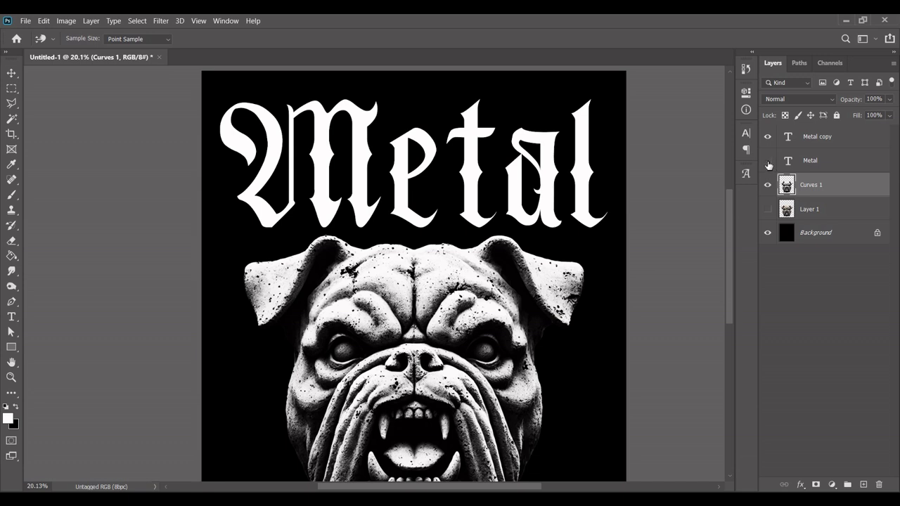
key("v")
left_click(822, 136)
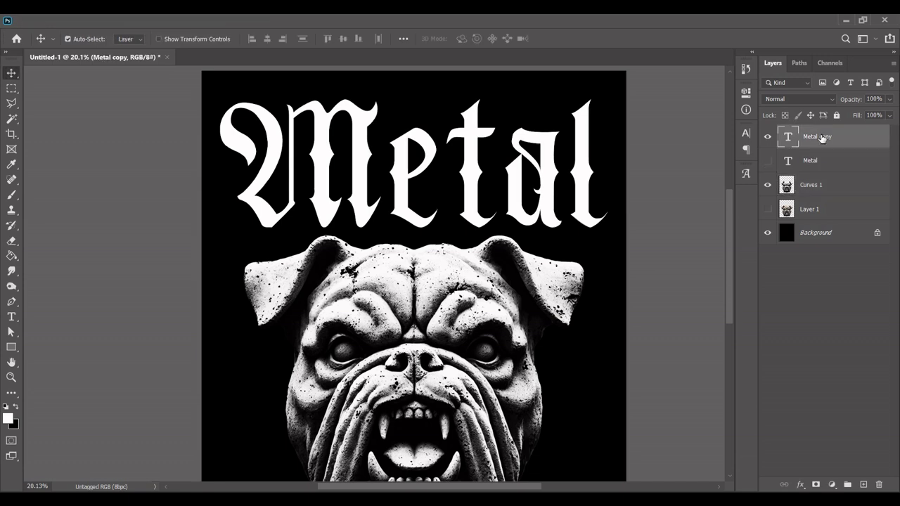
right_click(821, 137)
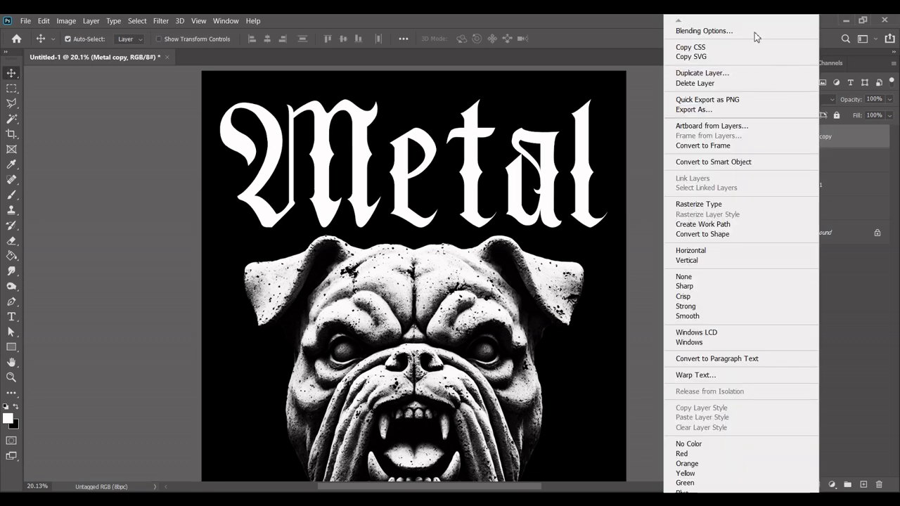
left_click(731, 30)
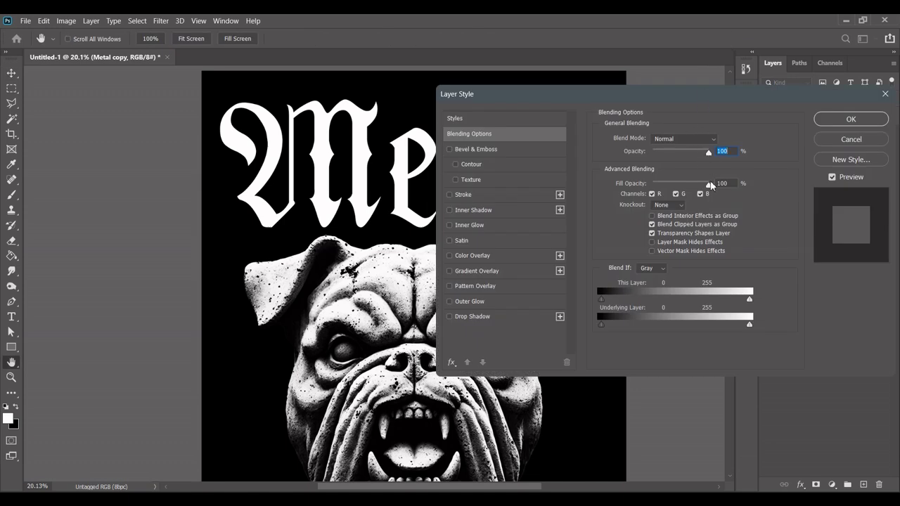
left_click_drag(709, 189, 621, 184)
Add a white Stroke effect to the Metal copy text, positioned Outside and thicker than 9 px
left_click(489, 194)
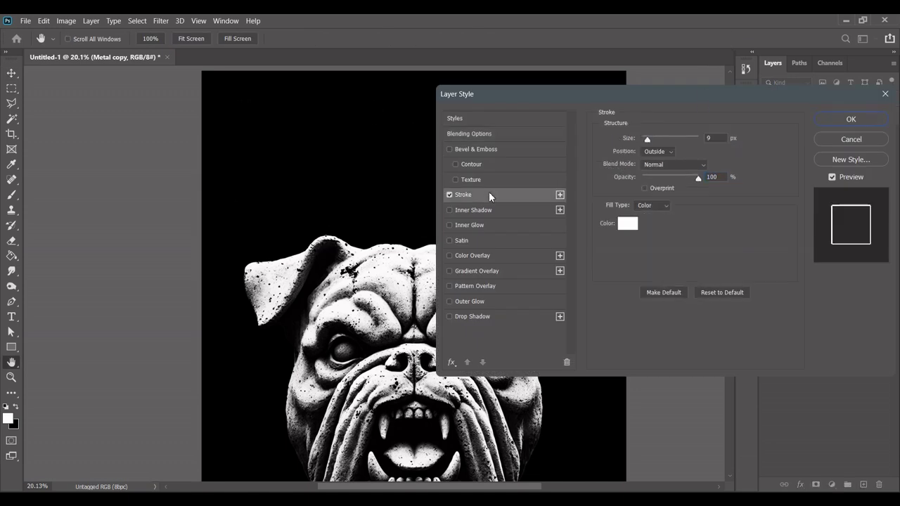
left_click(654, 152)
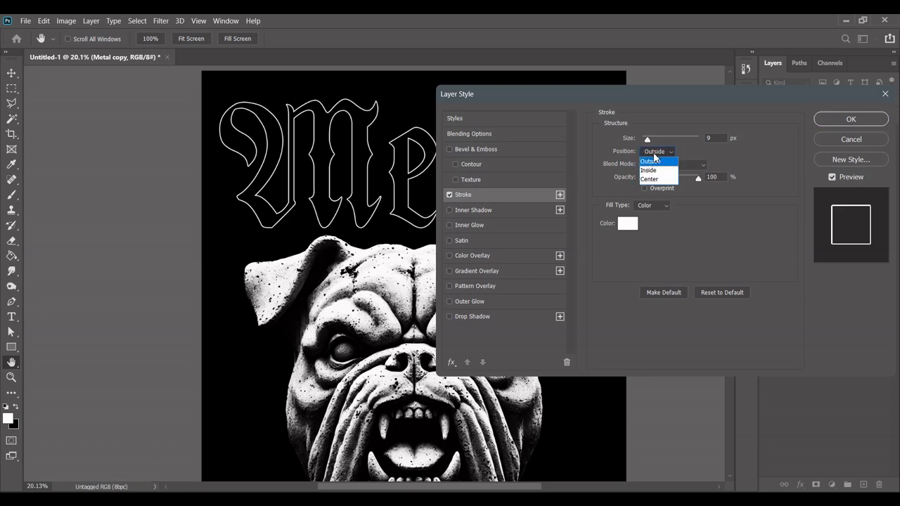
left_click(660, 151)
left_click_drag(647, 139, 653, 141)
left_click(877, 125)
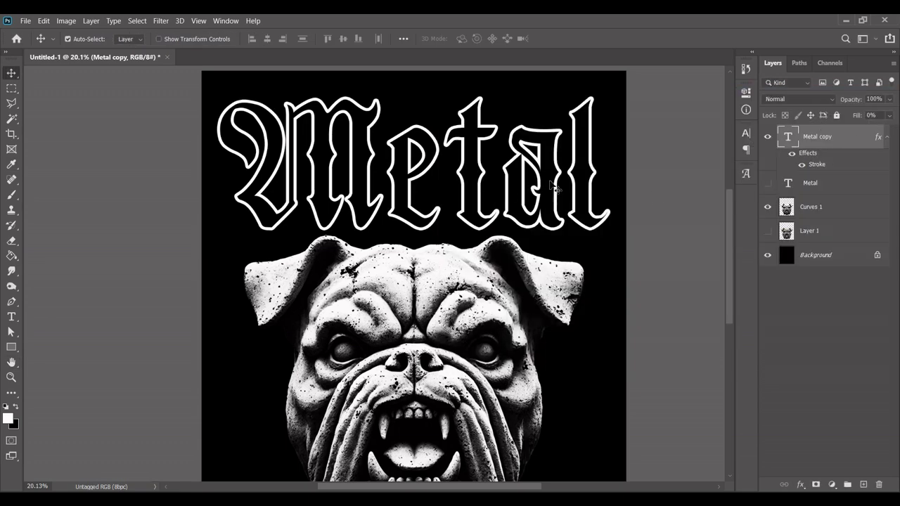
Collapse the effects list of the outlined Metal copy layer and hide that layer
left_click(888, 138)
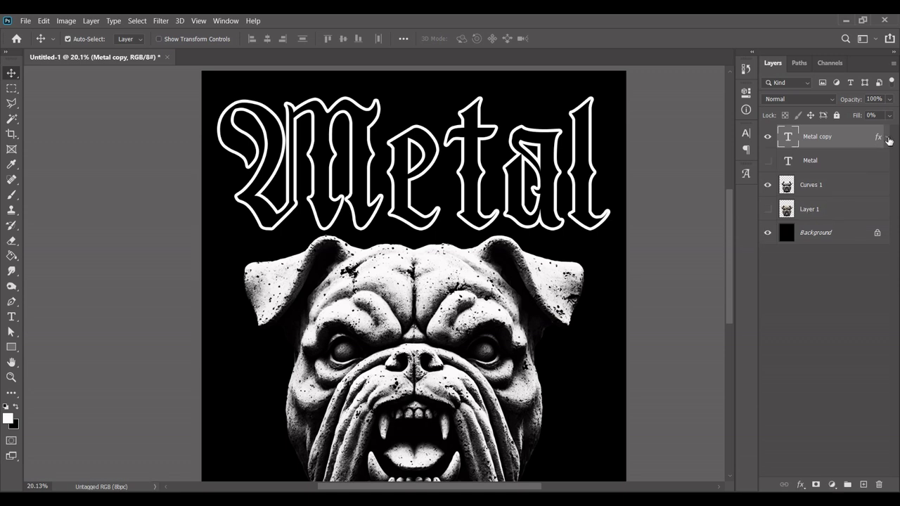
left_click(771, 140)
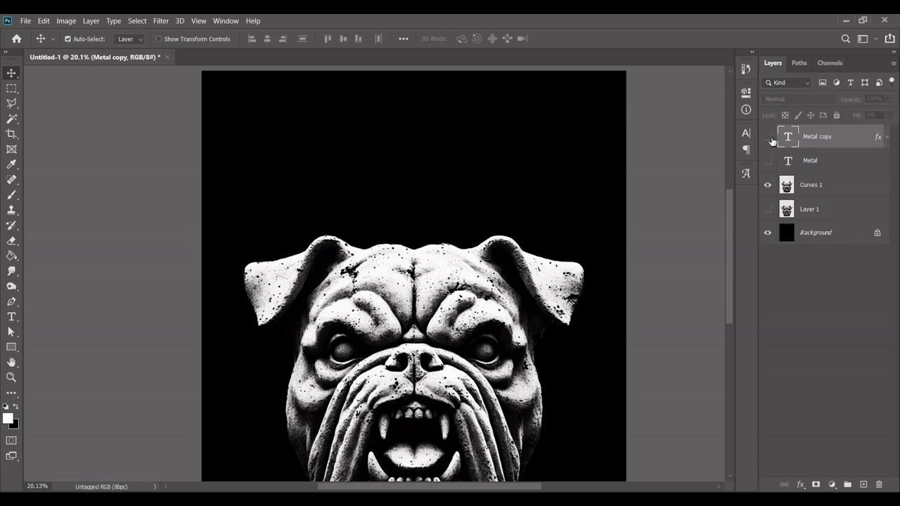
Show the original Metal text layer and give it a Gradient Overlay using the Foreground to Background preset
left_click(768, 161)
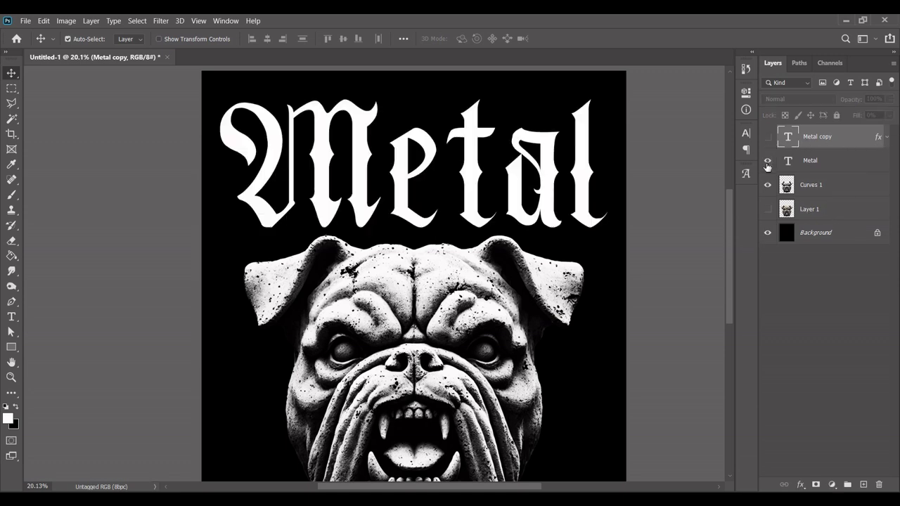
left_click(839, 167)
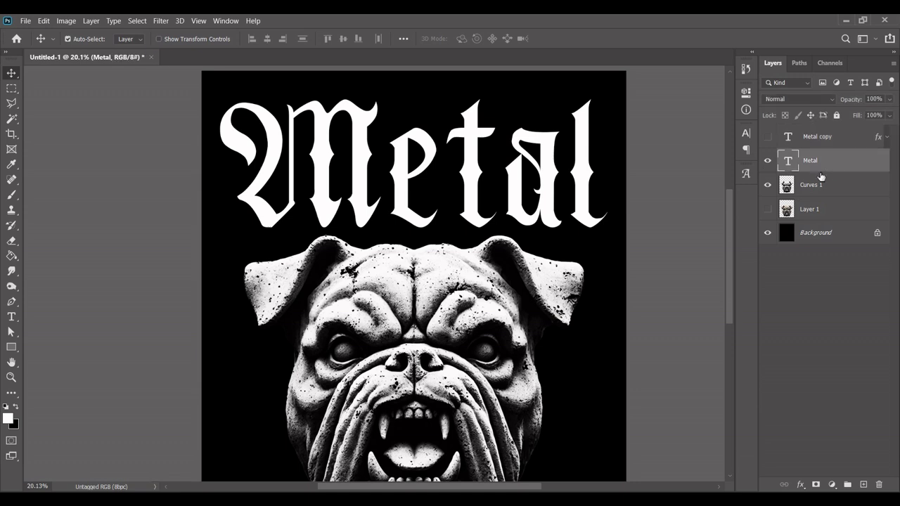
right_click(828, 166)
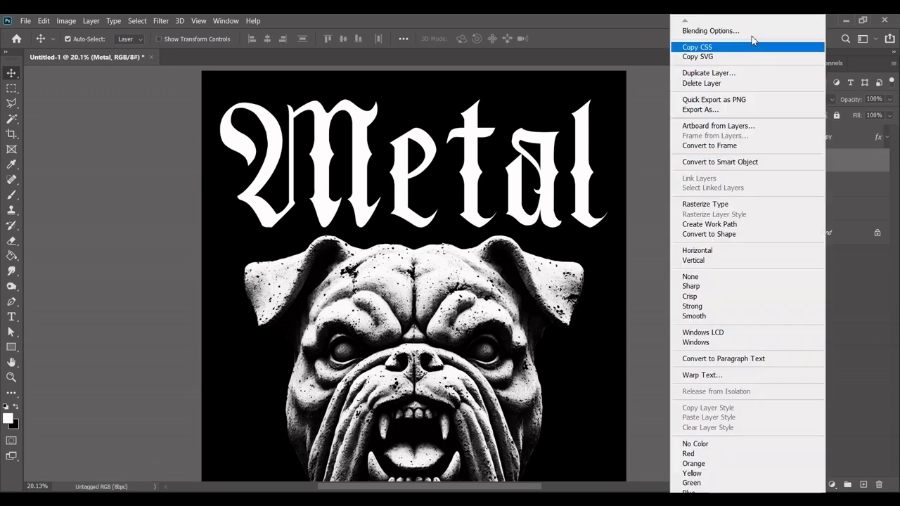
left_click(725, 31)
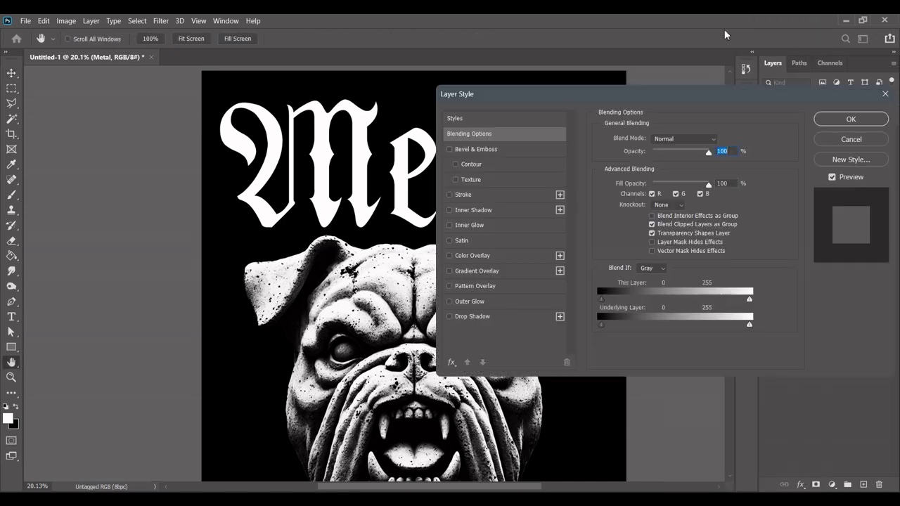
left_click(501, 270)
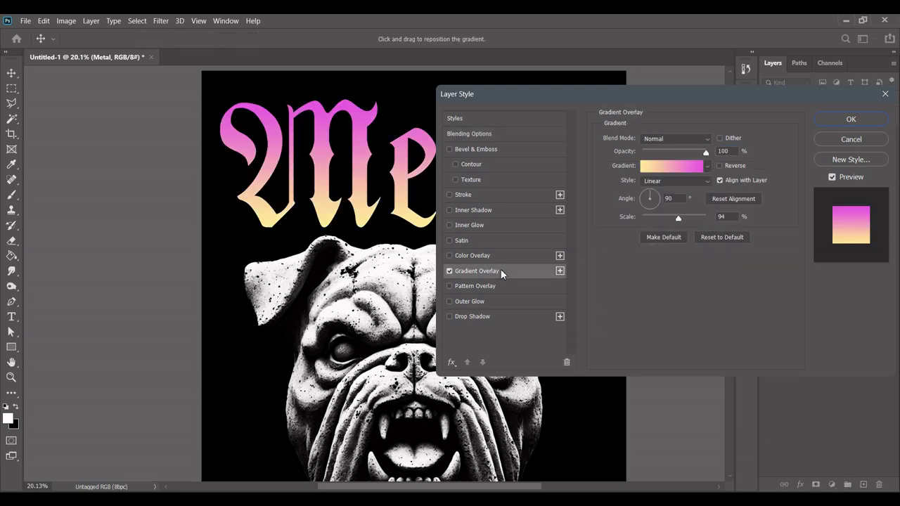
left_click(677, 168)
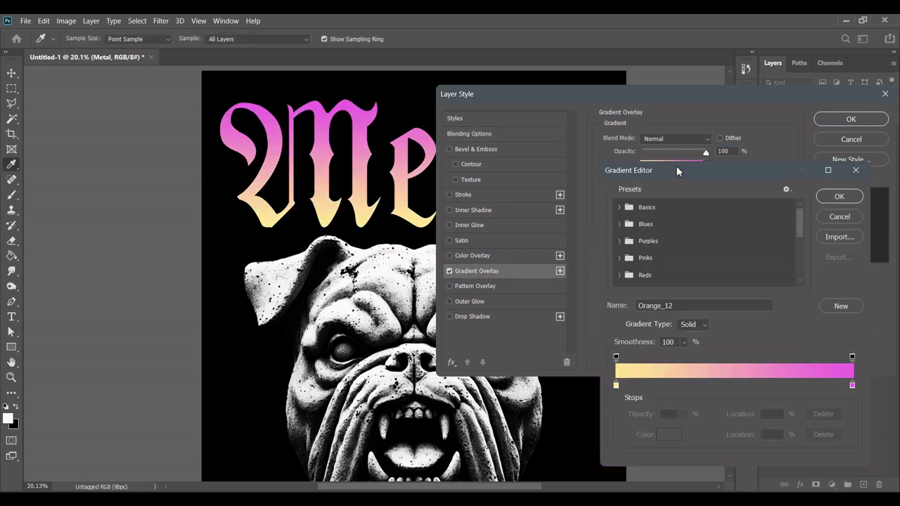
left_click(620, 207)
left_click(635, 224)
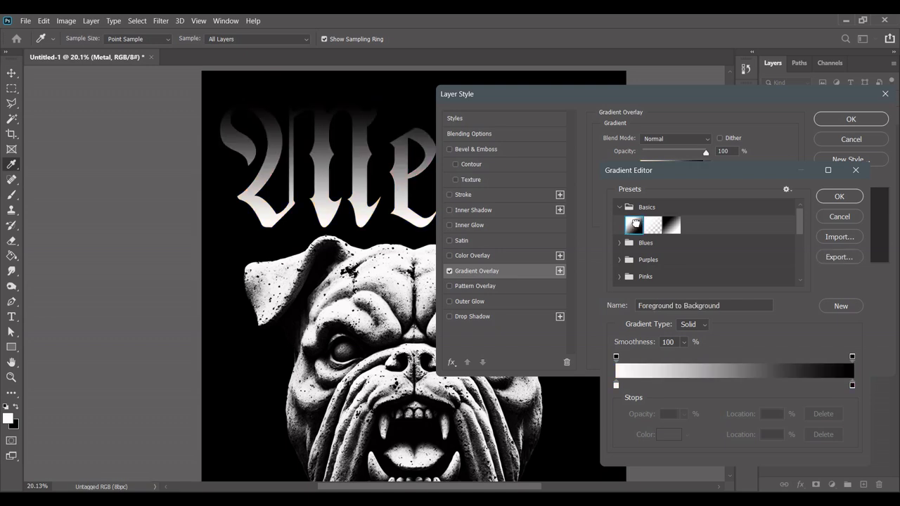
Move the gradient's black stop to 50%, add a white (ffffff) stop at 100%, and accept the gradient
left_click(852, 386)
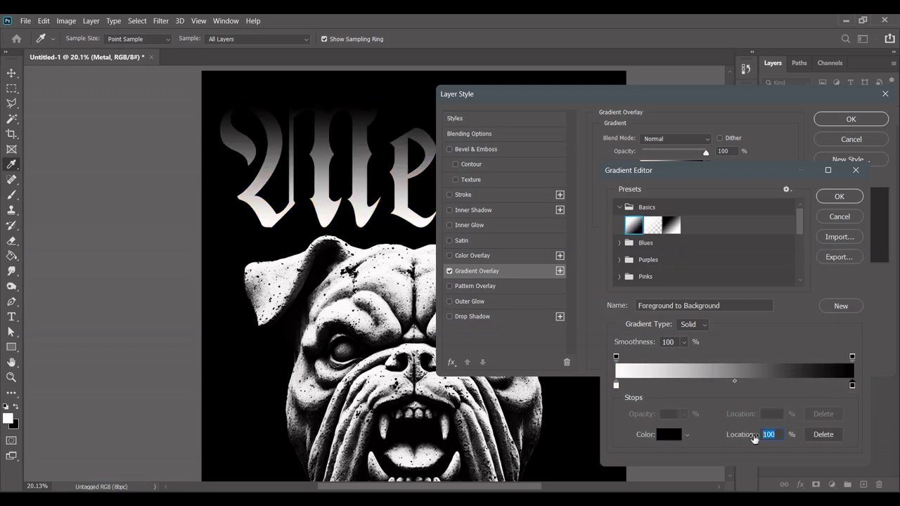
type("50")
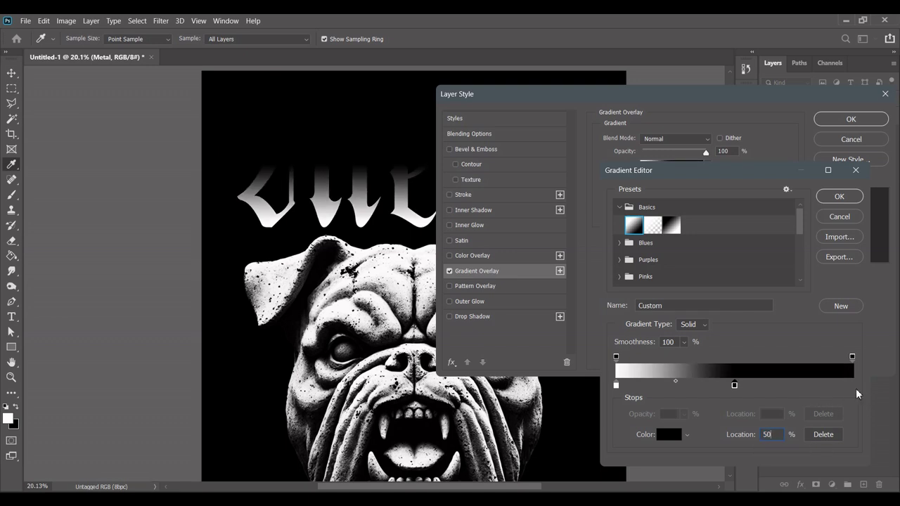
left_click_drag(847, 388, 855, 389)
left_click(674, 433)
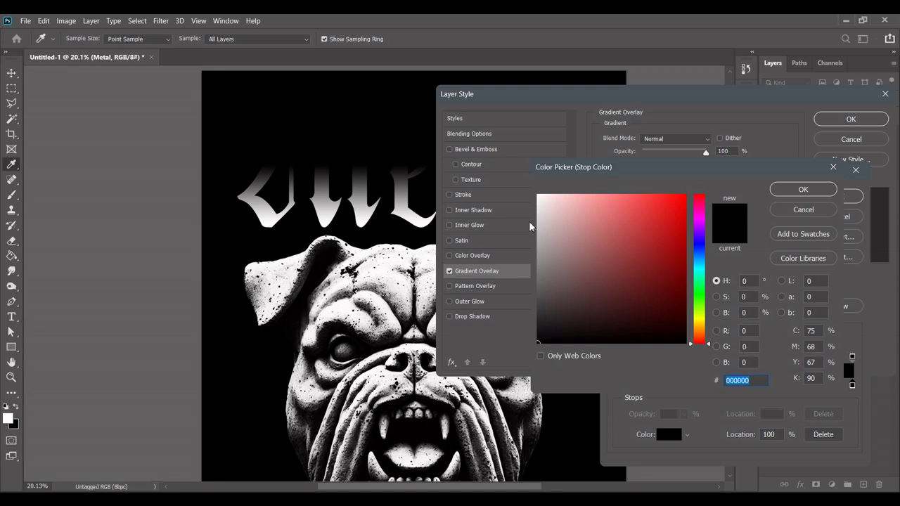
type("ffffff")
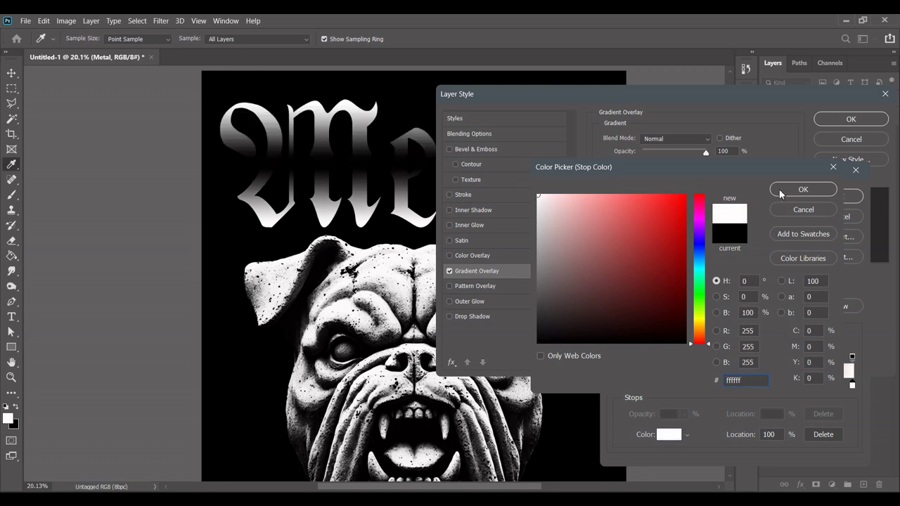
left_click(780, 191)
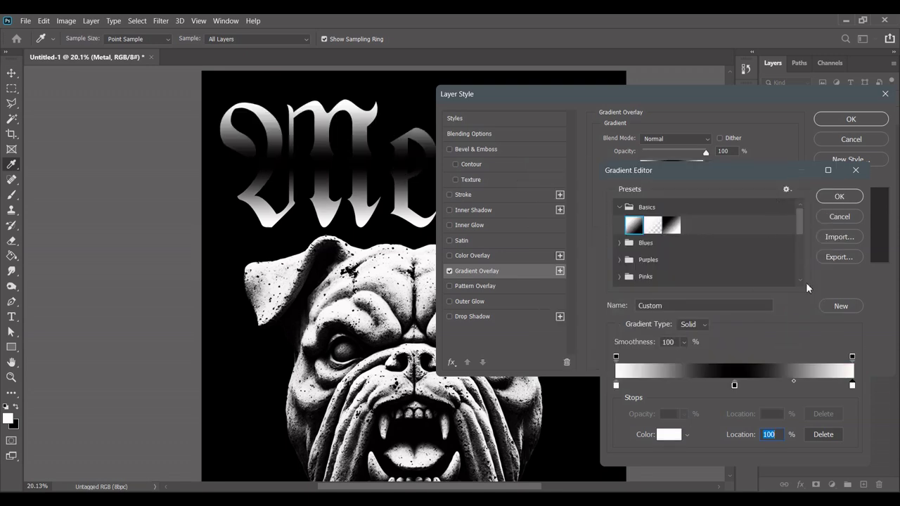
left_click(837, 199)
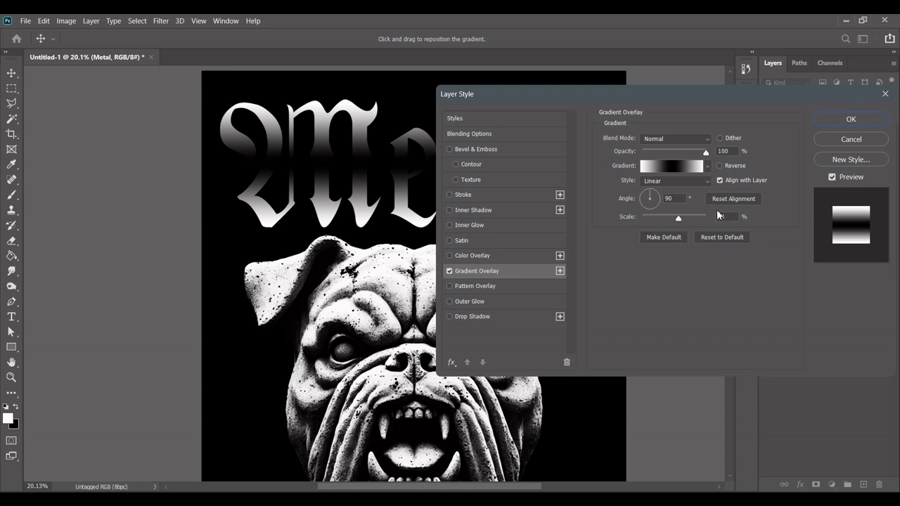
Set the Gradient Overlay scale to 76%, apply the style, and collapse the Metal layer's effects list
left_click_drag(603, 92, 646, 95)
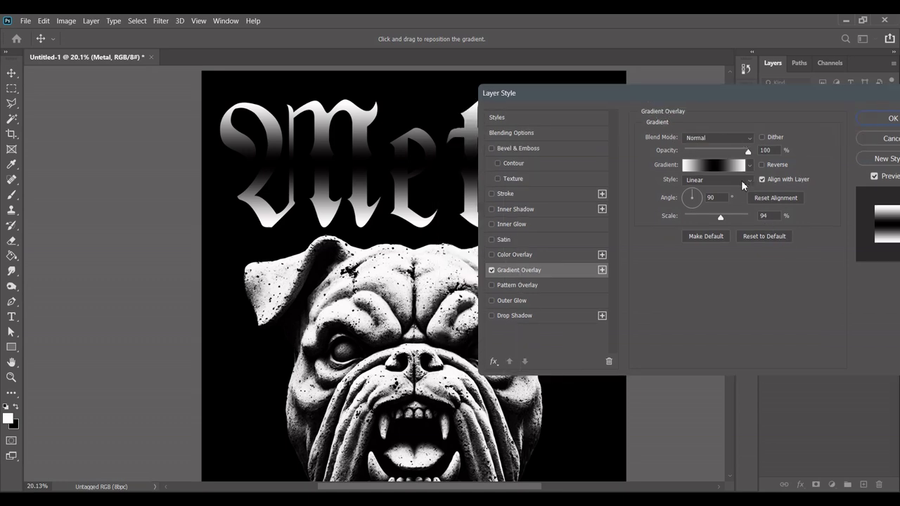
mouse_move(720, 214)
left_mouse_down()
mouse_move(688, 212)
mouse_move(711, 213)
left_mouse_up()
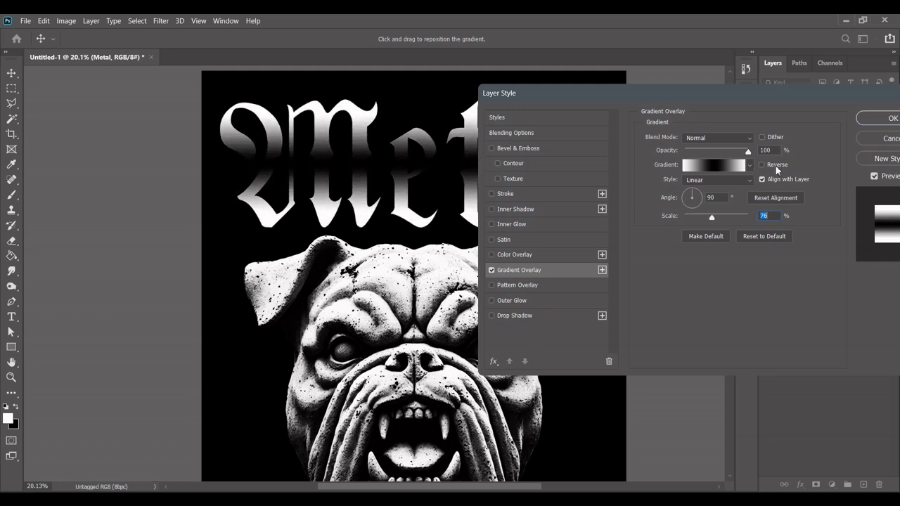
left_click(858, 120)
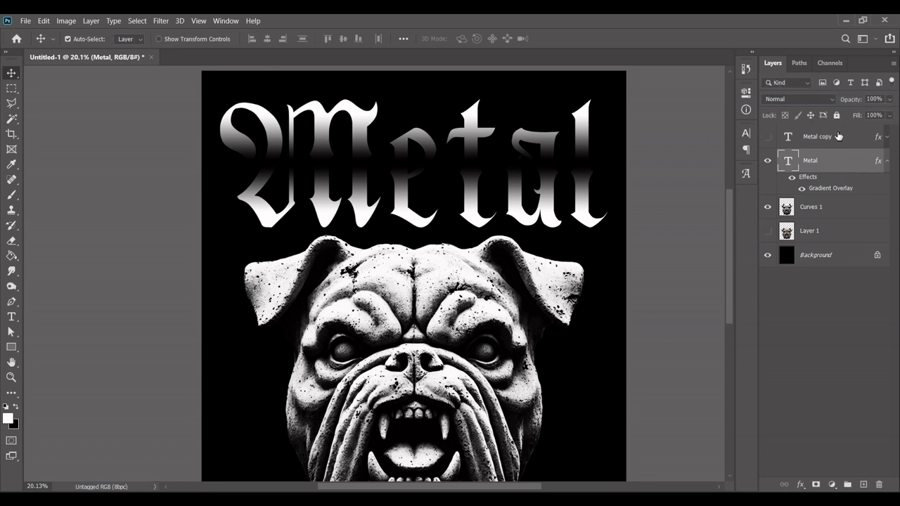
left_click(887, 162)
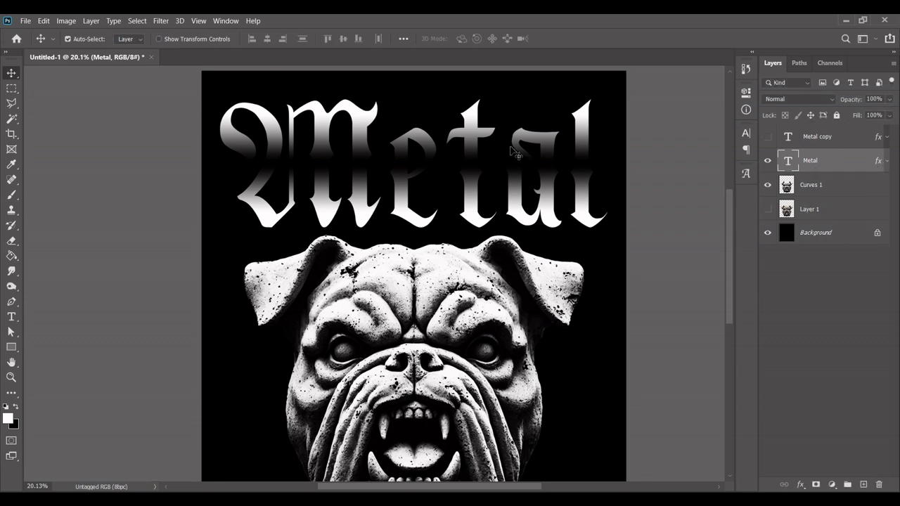
Merge the gradient Metal text layer with the Curves 1 bulldog layer
scroll(628, 215, "down", 1)
scroll(569, 259, "up", 2)
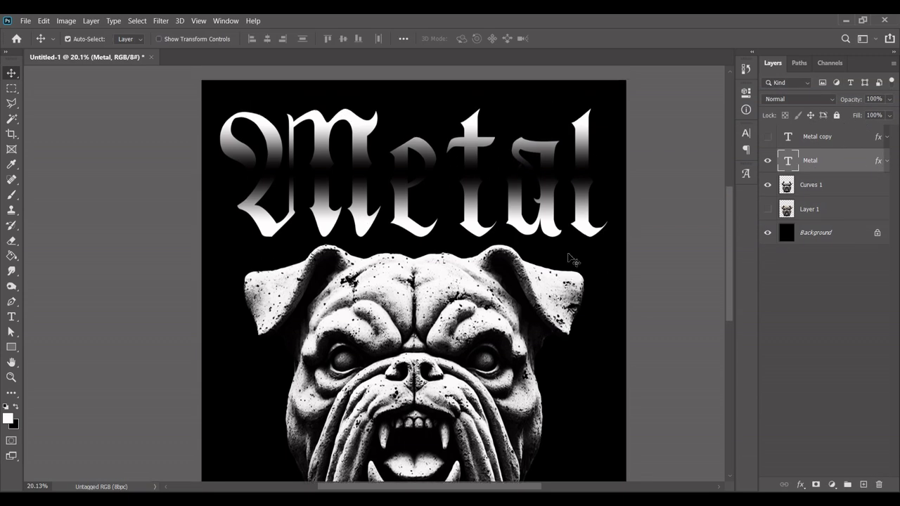
left_click(814, 190)
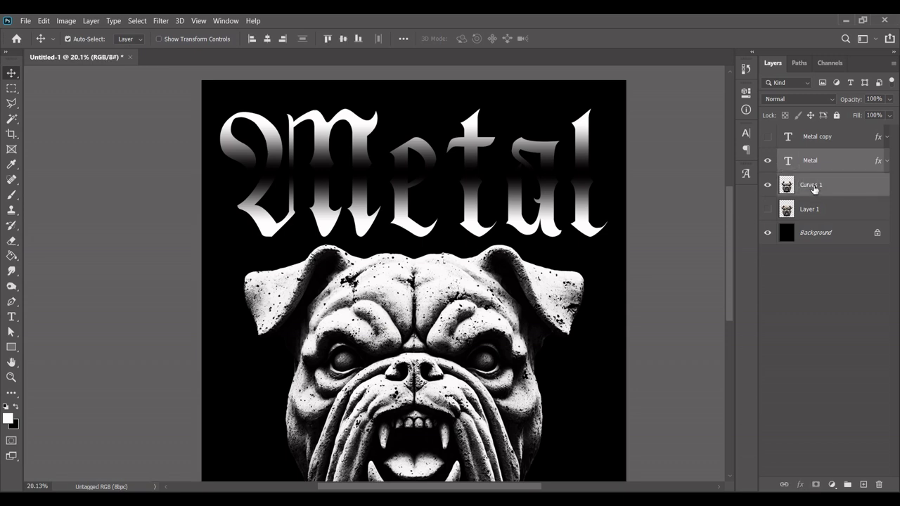
right_click(814, 189)
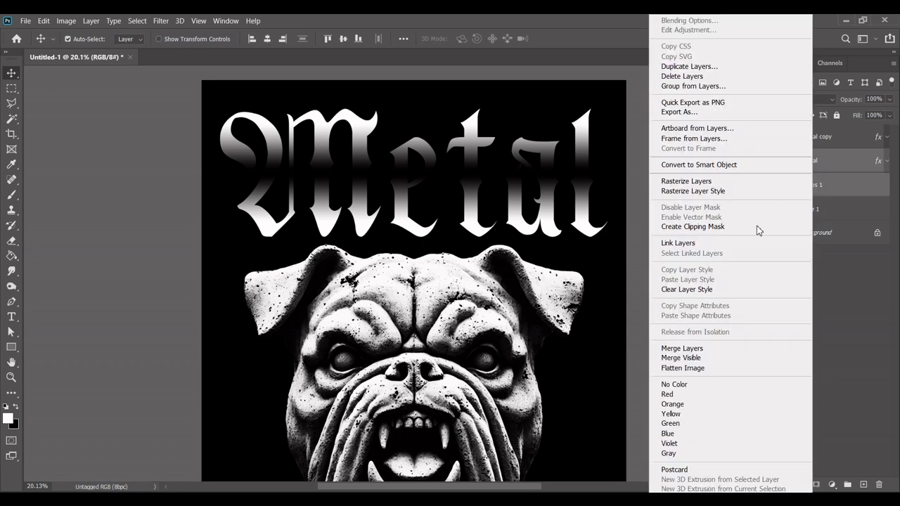
left_click(697, 351)
scroll(617, 271, "down", 1)
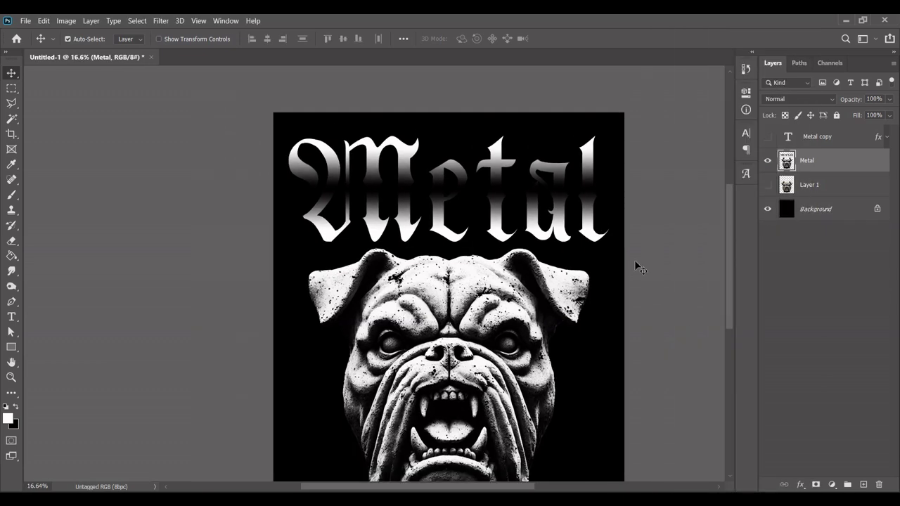
Hide the Background layer to inspect the merged text and bulldog on transparency, and show it again
left_click(768, 209)
scroll(687, 239, "down", 2)
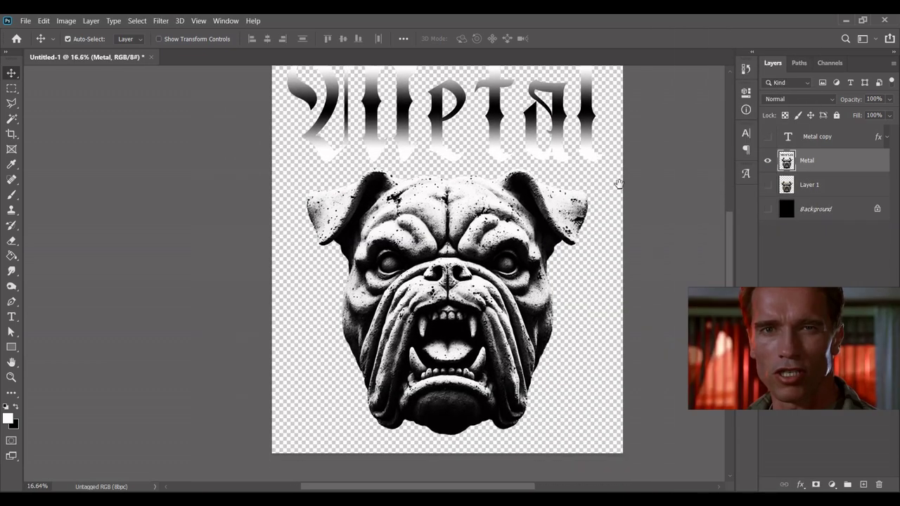
scroll(629, 275, "up", 2)
scroll(616, 237, "up", 1)
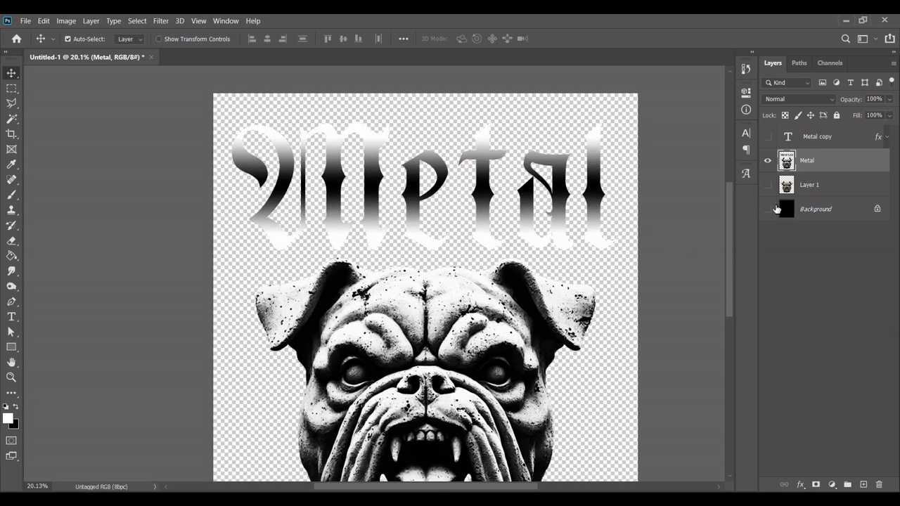
left_click(768, 210)
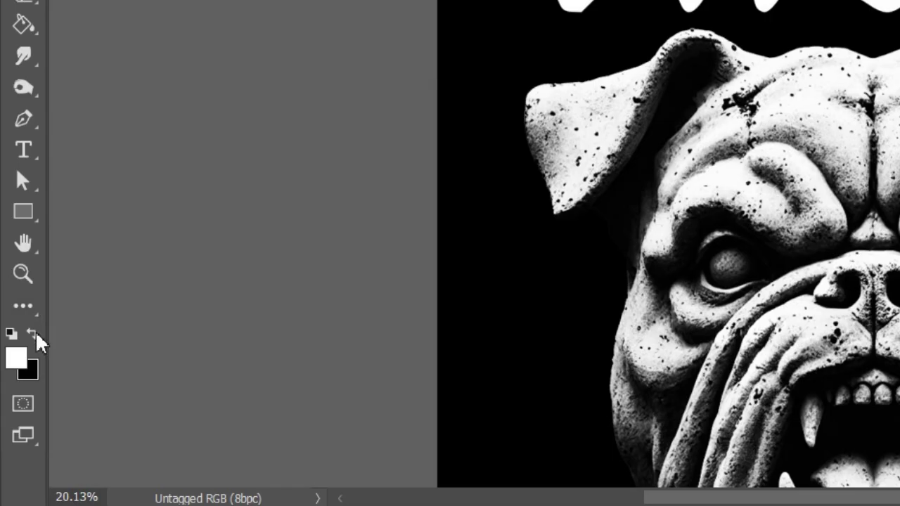
Swap the colors to black foreground and white background, and open the Filter Gallery for the merged Metal layer
left_click(17, 408)
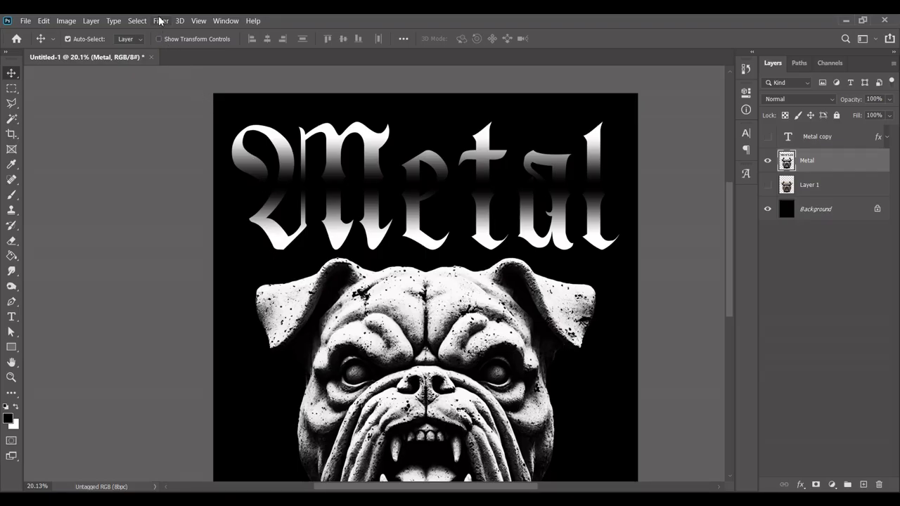
left_click(159, 20)
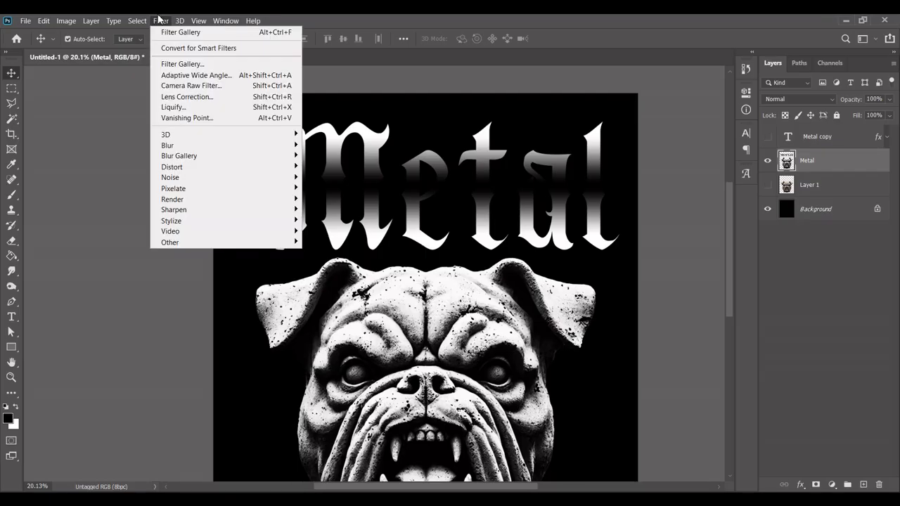
left_click(168, 64)
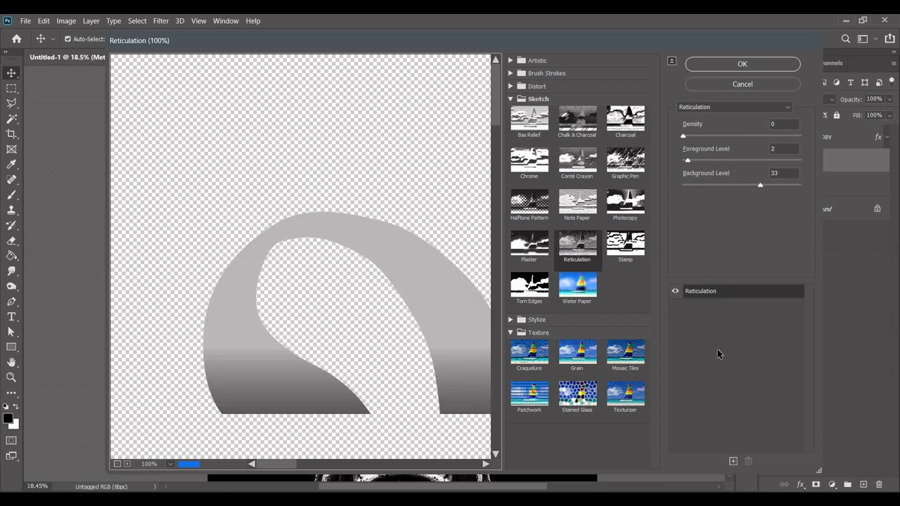
Set the Reticulation filter's Background Level to 37, checking the bulldog and text in the preview at 33.3%
left_click(119, 464)
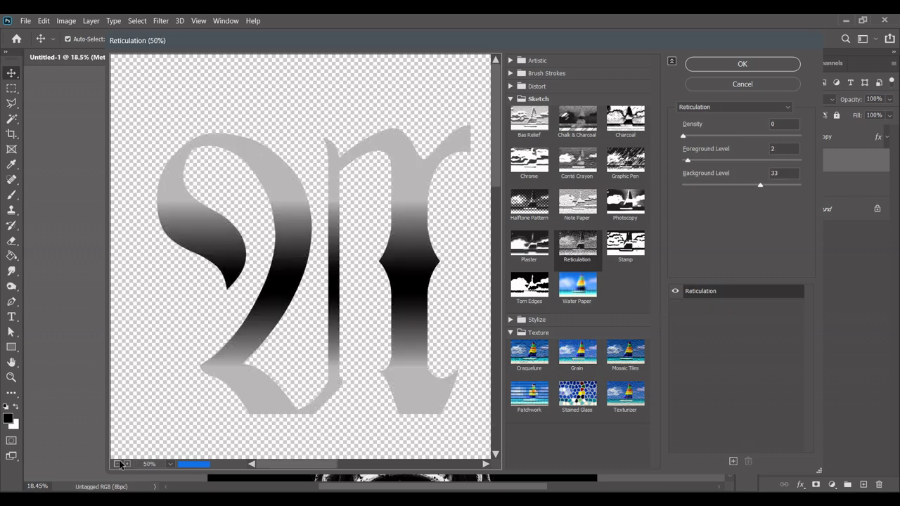
left_click(120, 464)
left_click_drag(329, 366, 295, 130)
left_click_drag(760, 185, 769, 185)
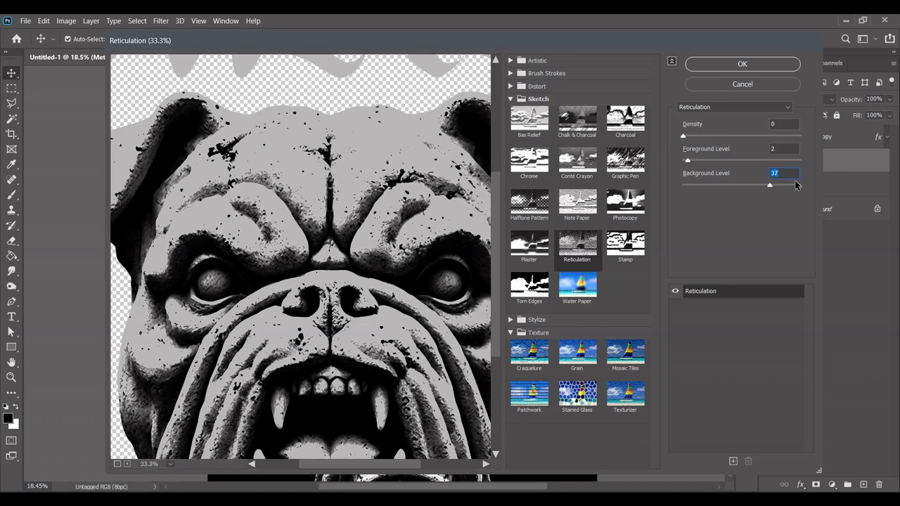
left_click_drag(264, 322, 303, 358)
left_click_drag(318, 182, 290, 349)
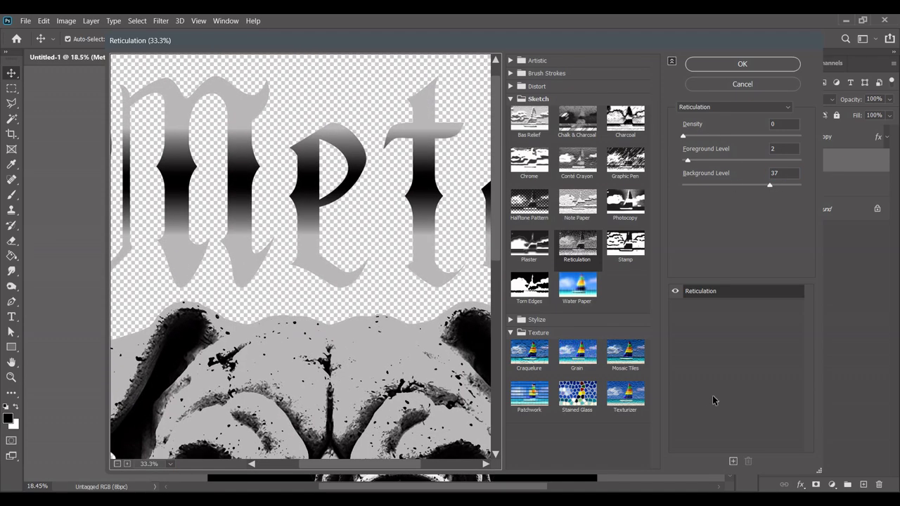
Add a Grain effect above Reticulation with Intensity 85 and Contrast 100
left_click(733, 461)
left_click(740, 111)
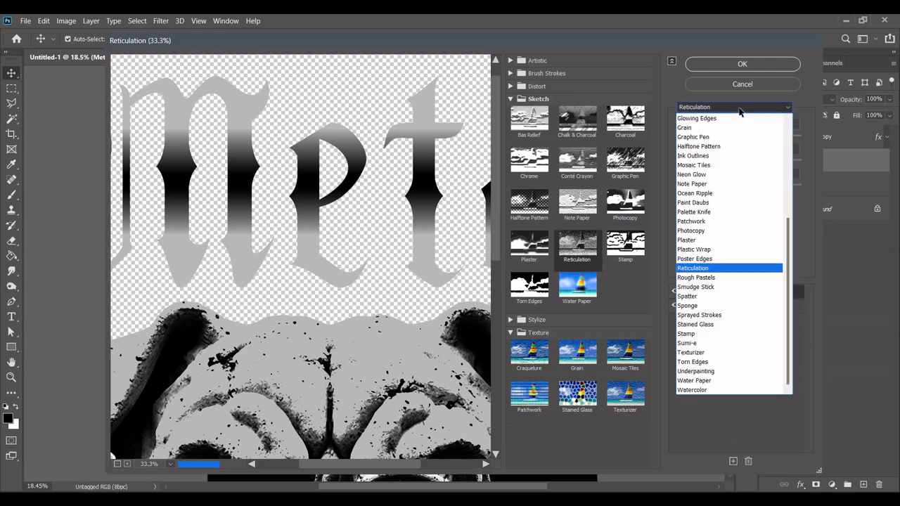
left_click(731, 128)
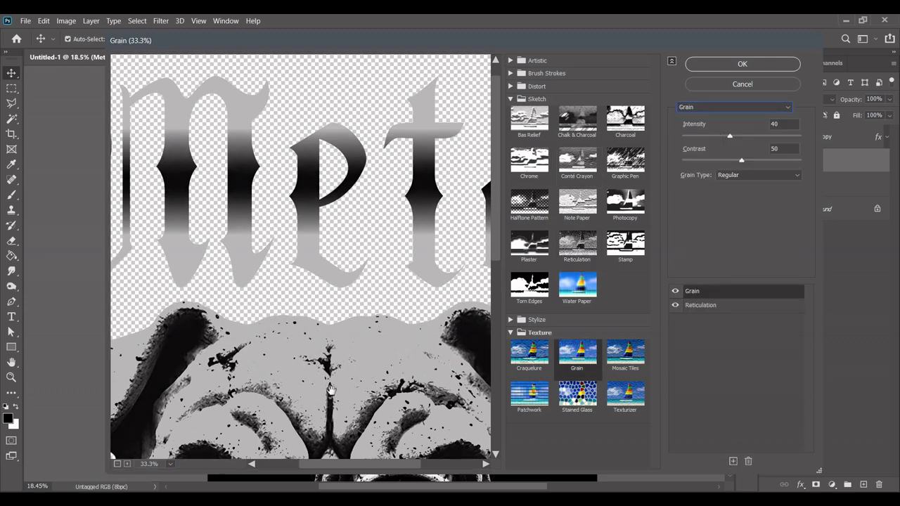
left_click(782, 135)
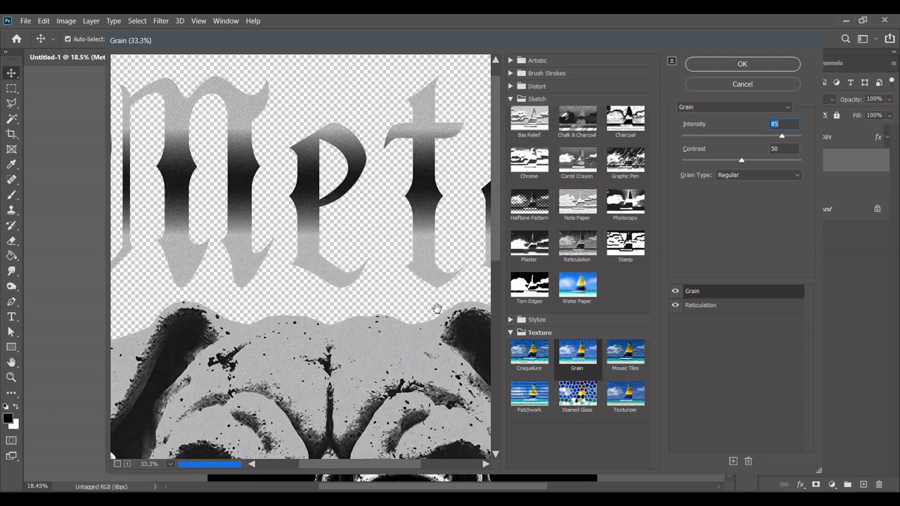
left_click(784, 160)
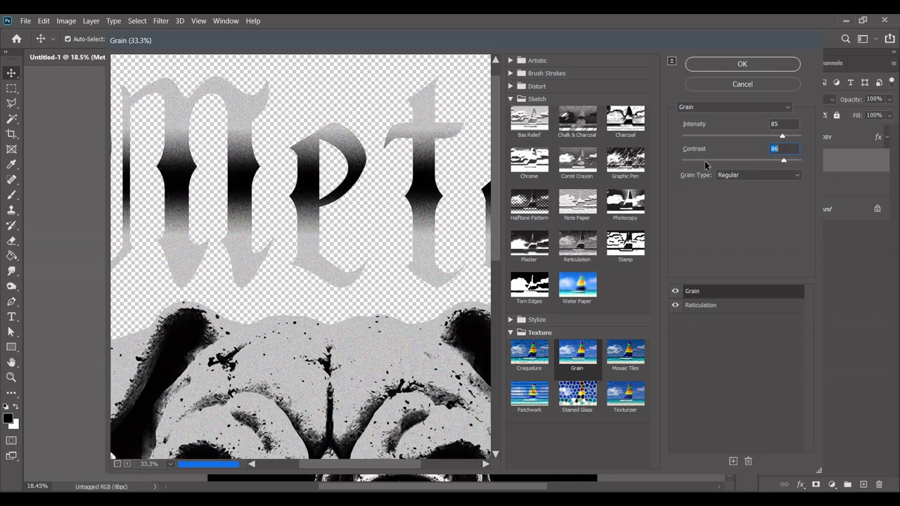
left_click(801, 159)
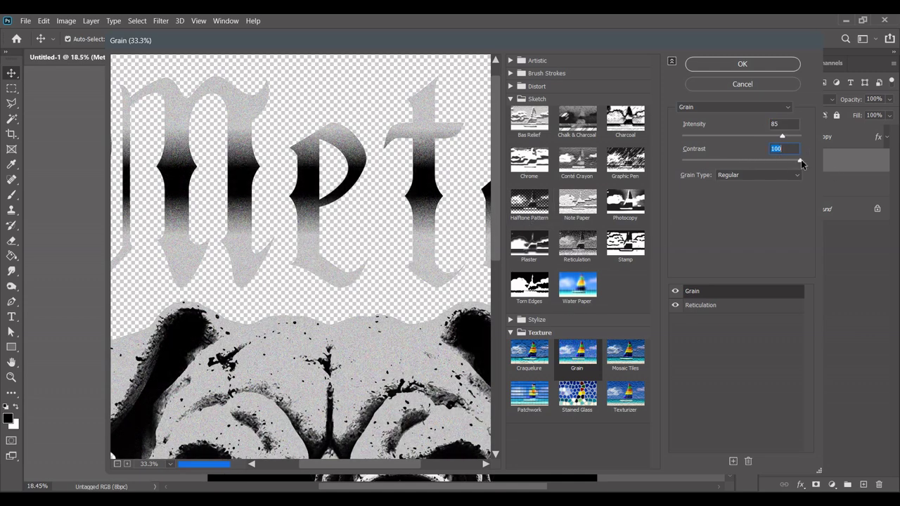
Set the Grain effect's Intensity to 74, checking the texture in the preview at 50%
left_click(128, 465)
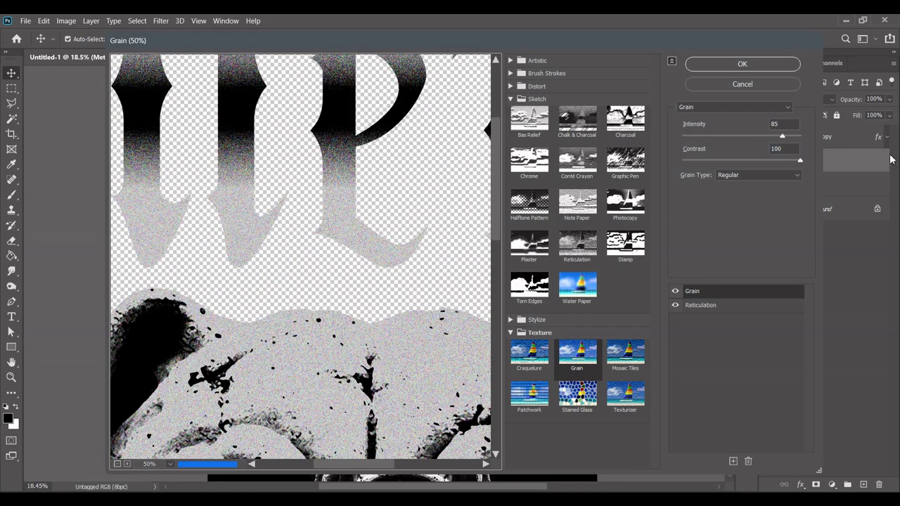
left_click(796, 137)
left_click(769, 136)
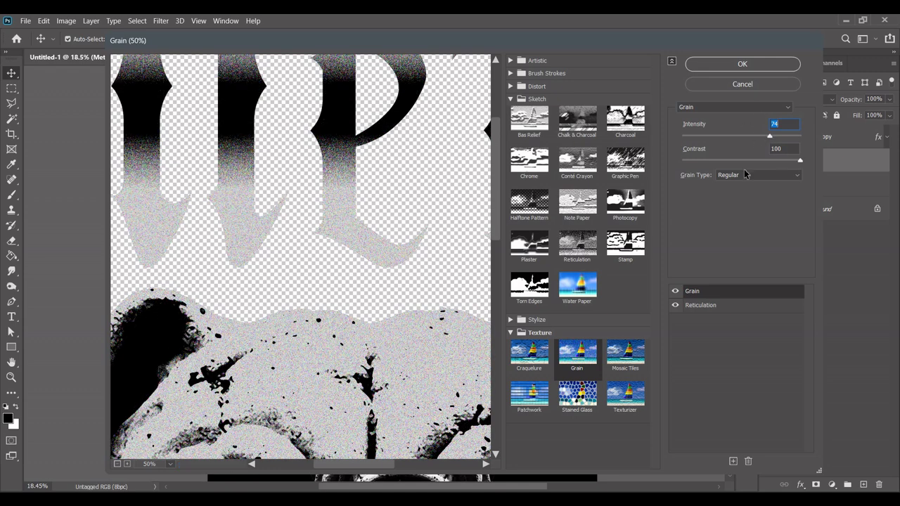
Add a Halftone Pattern effect of type Dot above Grain and set its Contrast to 50
left_click(713, 109)
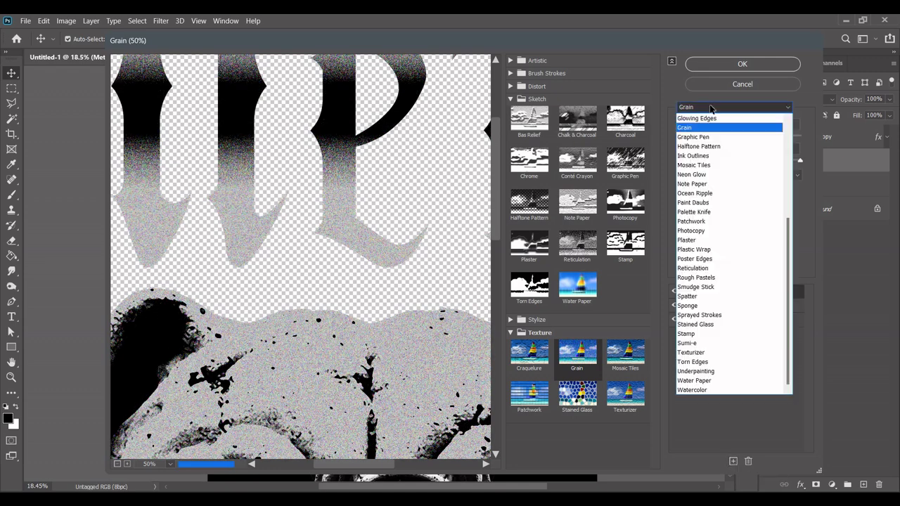
left_click(689, 148)
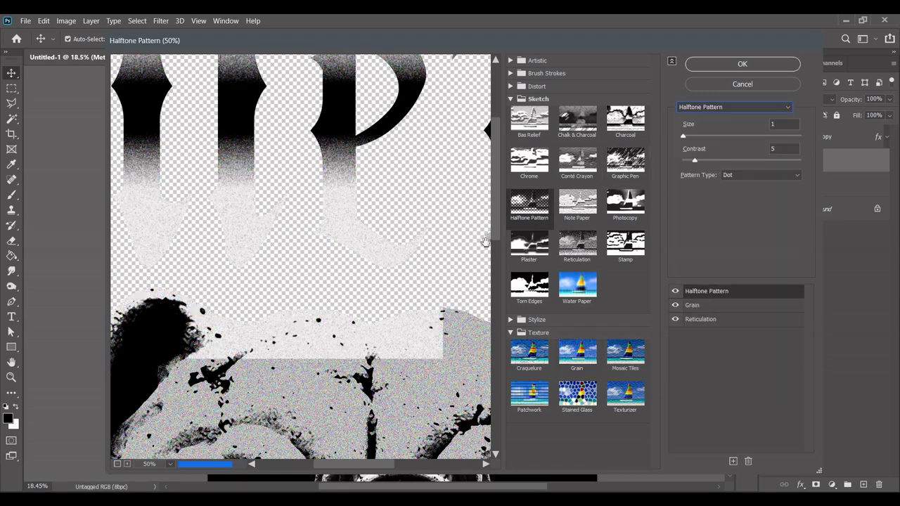
left_click_drag(485, 242, 217, 391)
left_click(117, 464)
left_click_drag(695, 160, 828, 161)
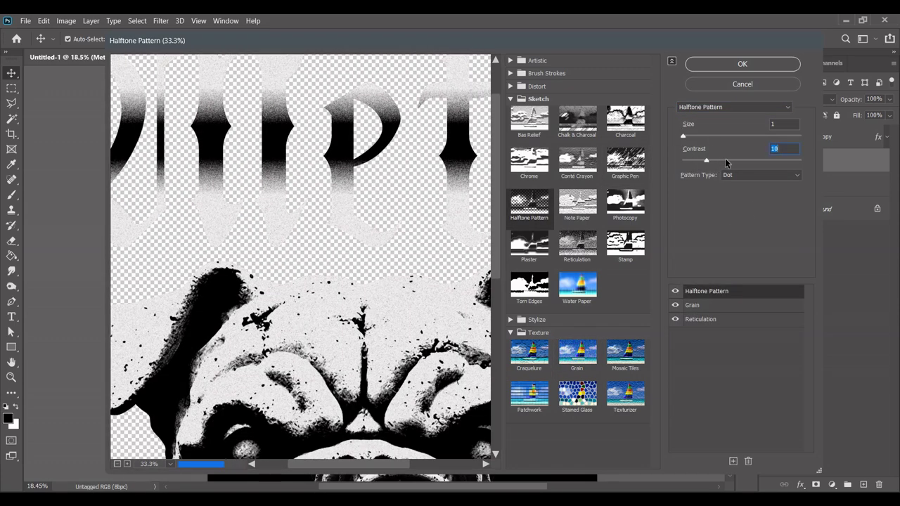
Compare Halftone Pattern dot sizes from 4 to 11 on the bulldog and text, set Size to 9, and apply the filters
left_click_drag(683, 135, 714, 136)
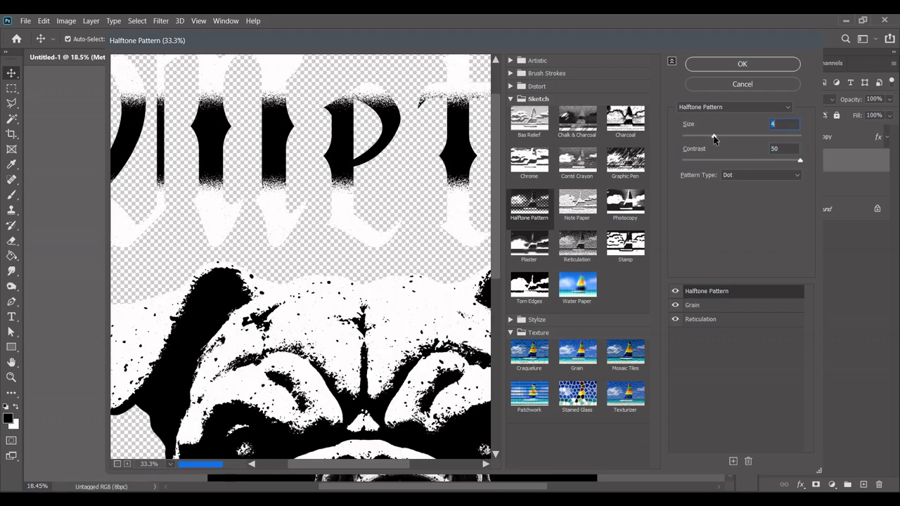
left_click_drag(376, 209, 348, 197)
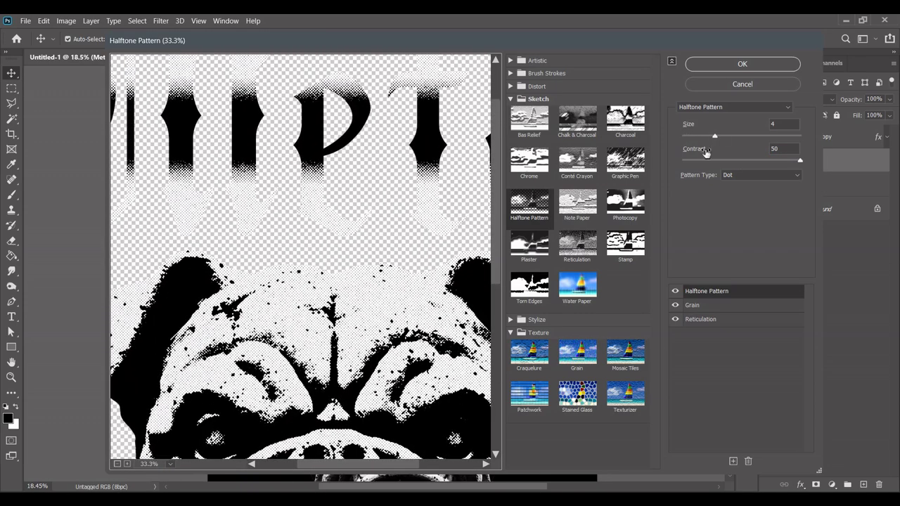
left_click(723, 135)
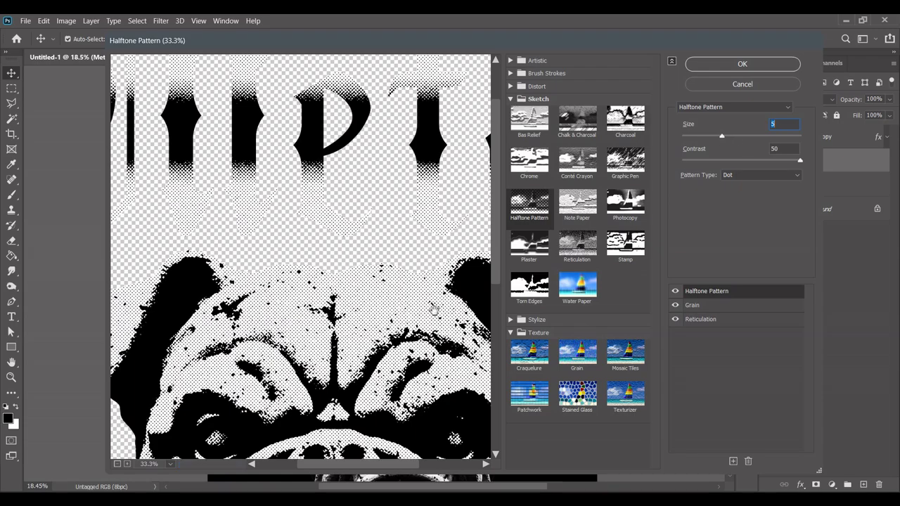
left_click_drag(405, 348, 408, 393)
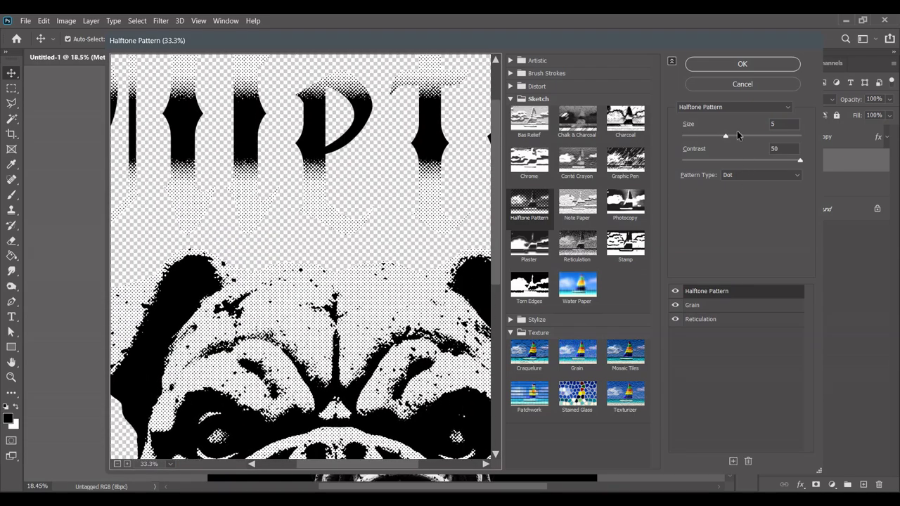
left_click(734, 135)
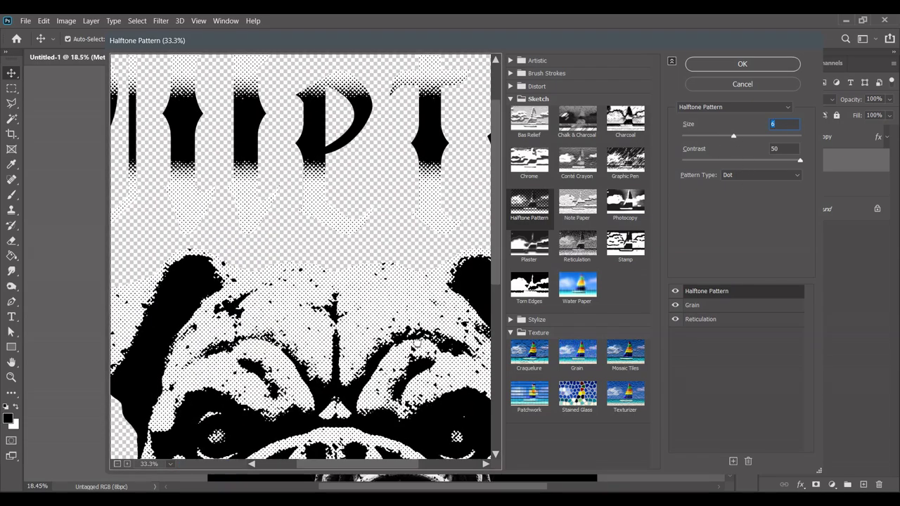
left_click(766, 136)
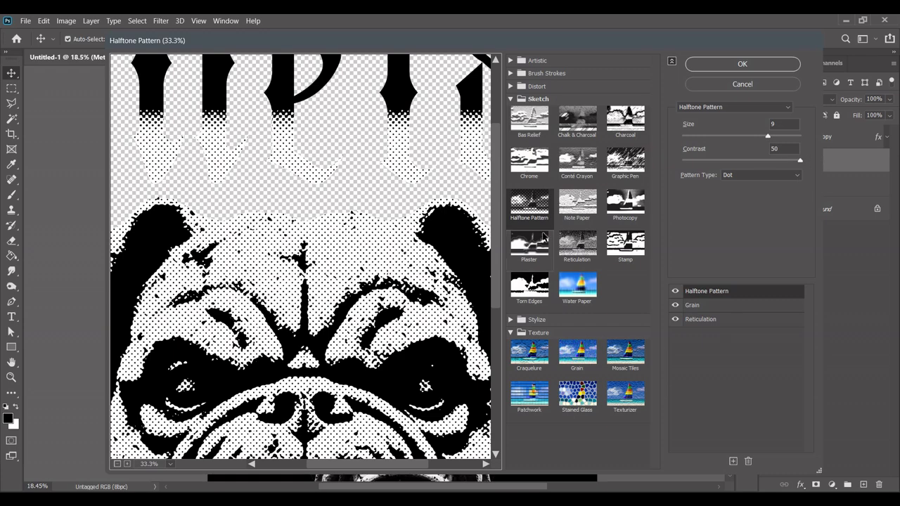
left_click(788, 137)
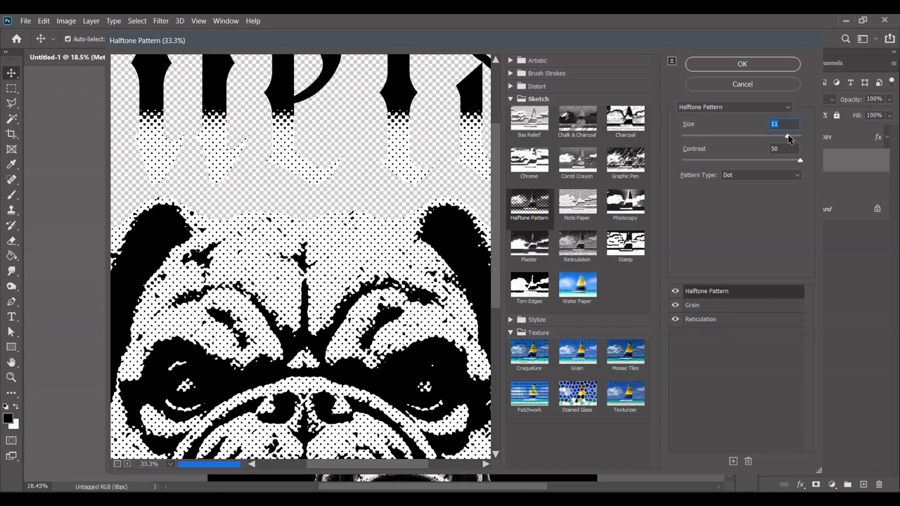
left_click(774, 137)
left_click_drag(309, 290, 307, 258)
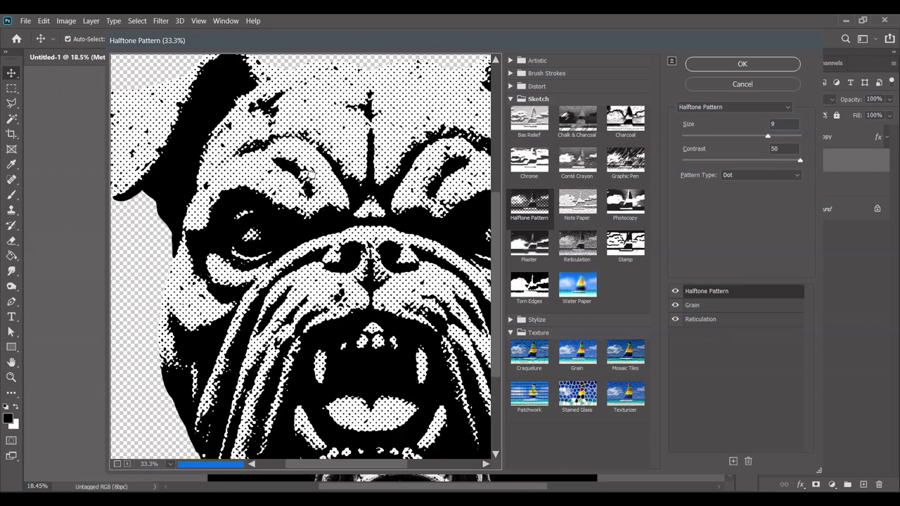
left_click(716, 64)
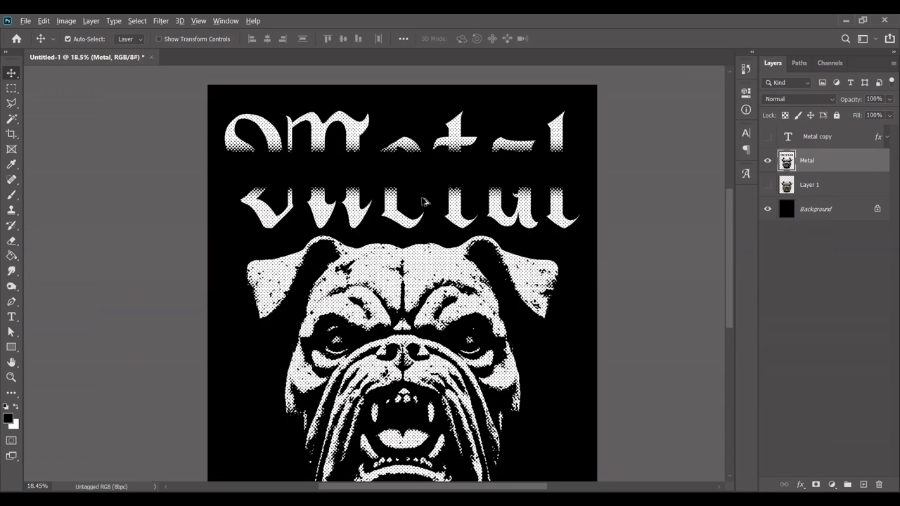
Select all white areas of the halftoned Metal layer with the non-contiguous Magic Wand at Tolerance 100
scroll(426, 202, "up", 4)
scroll(424, 192, "up", 2)
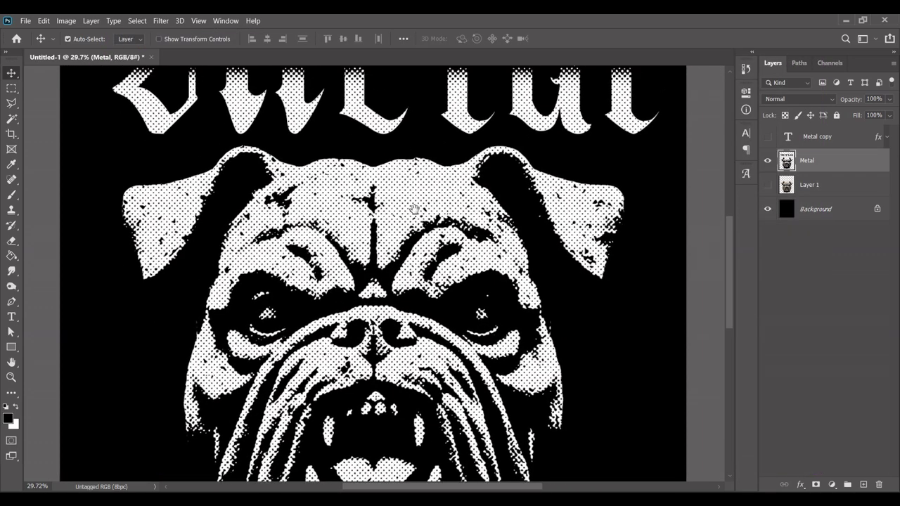
scroll(401, 228, "up", 2)
scroll(401, 227, "up", 2)
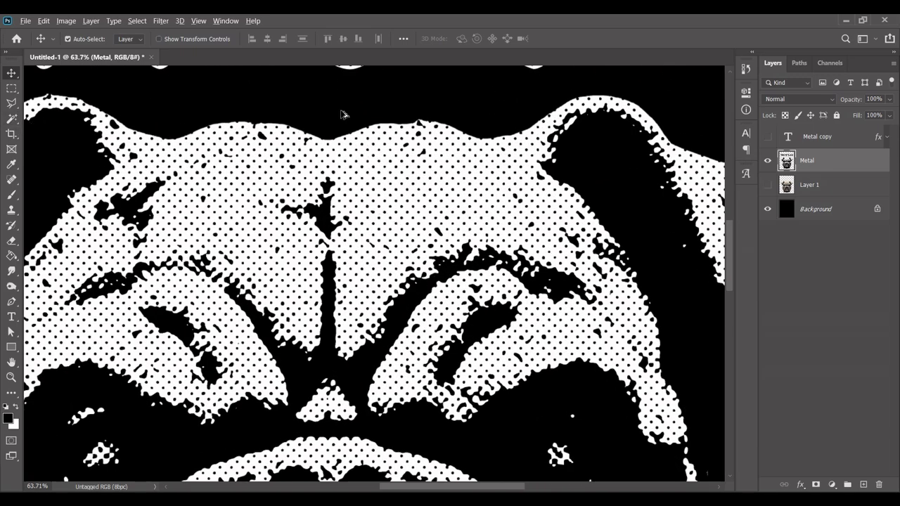
scroll(354, 117, "up", 9)
scroll(388, 173, "up", 5)
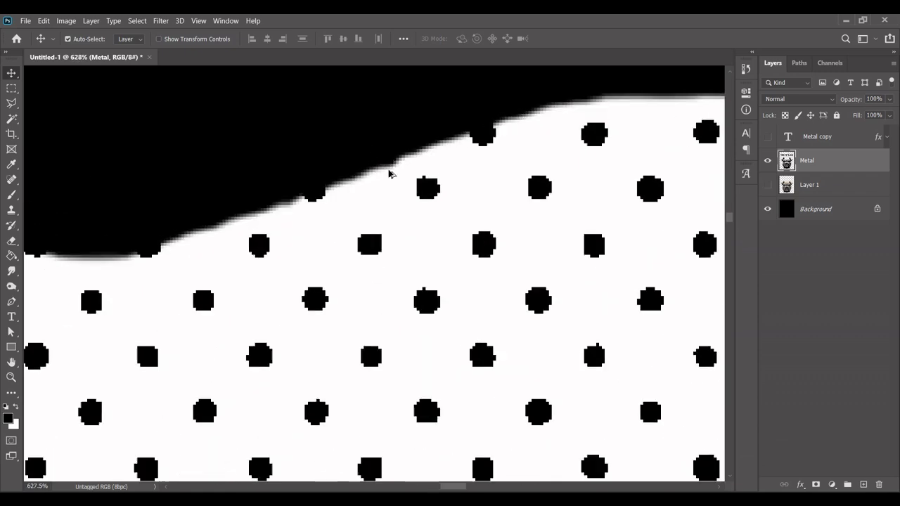
scroll(388, 173, "down", 2)
left_click(16, 119)
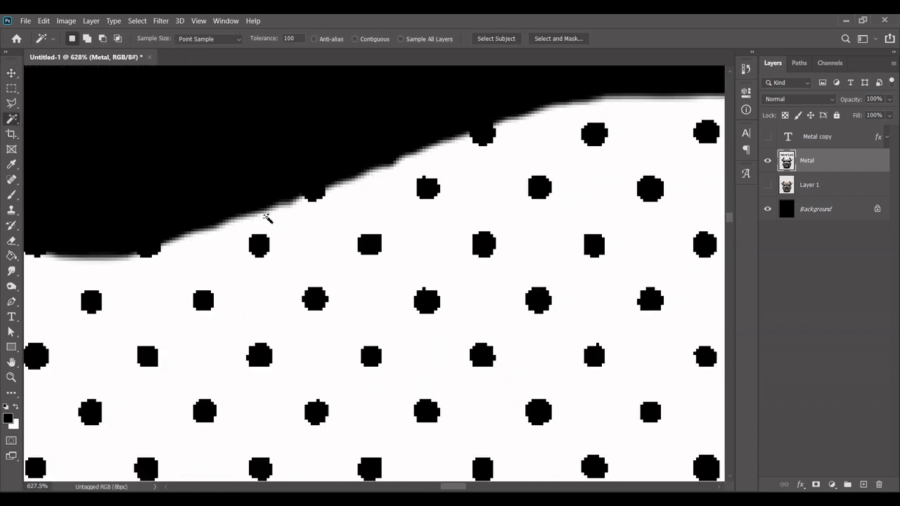
left_click(325, 253)
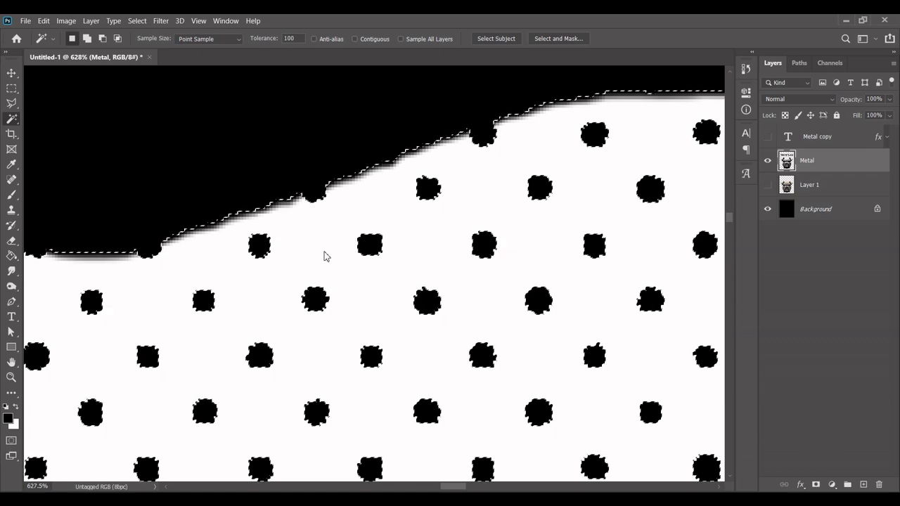
Fill the selected areas with white on a new layer above Metal using the Paint Bucket, and deselect
left_click(16, 407)
left_click(863, 485)
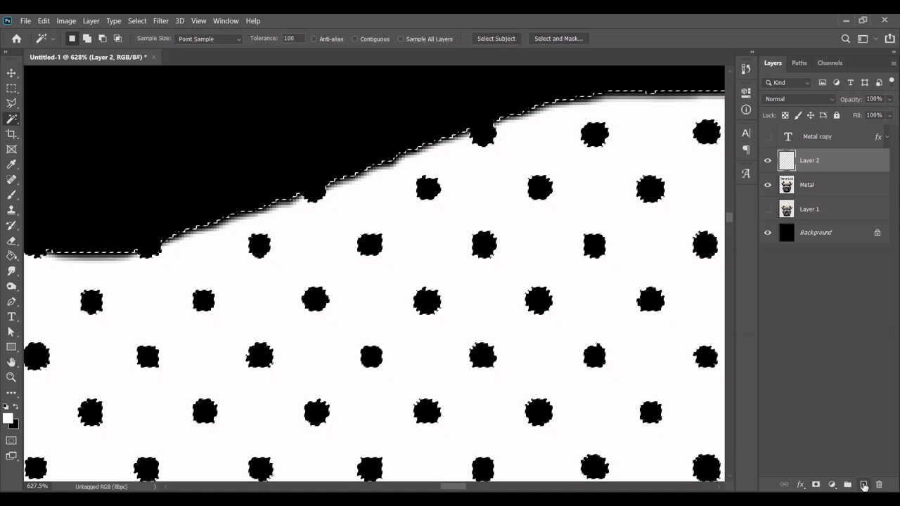
left_click(12, 255)
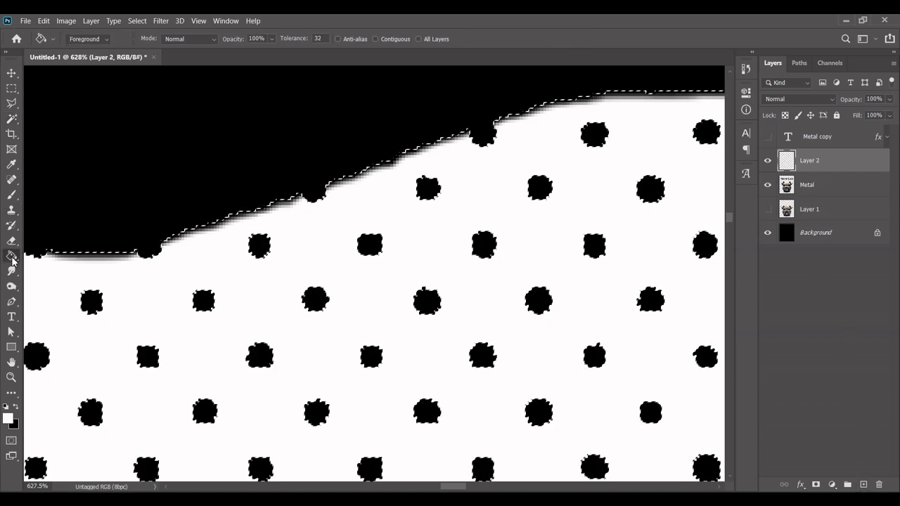
left_click(244, 301)
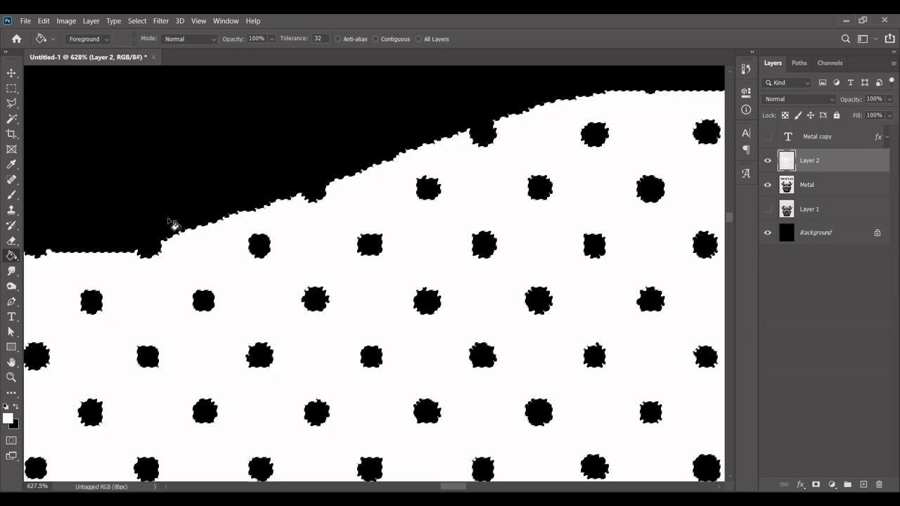
left_click(11, 72)
left_click(137, 20)
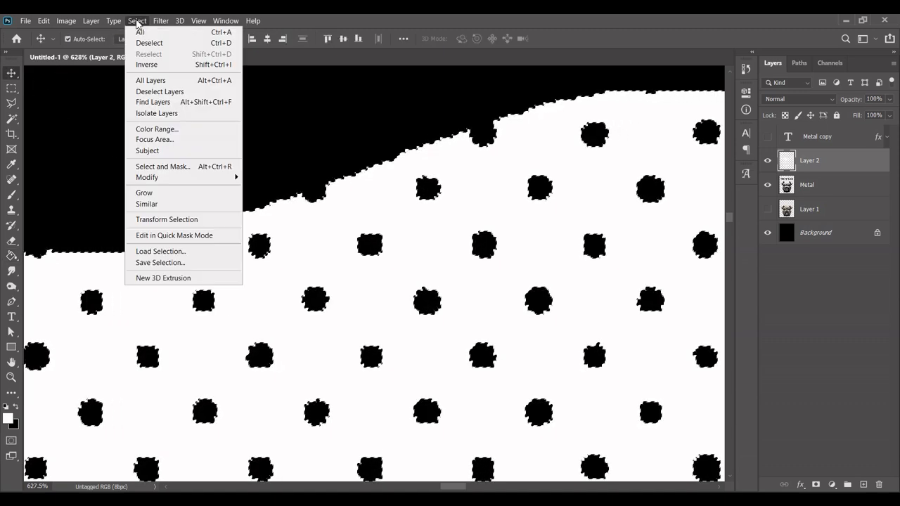
left_click(147, 43)
Hide the Metal layer so only the white fill on Layer 2 shows over the black background
scroll(366, 272, "down", 3)
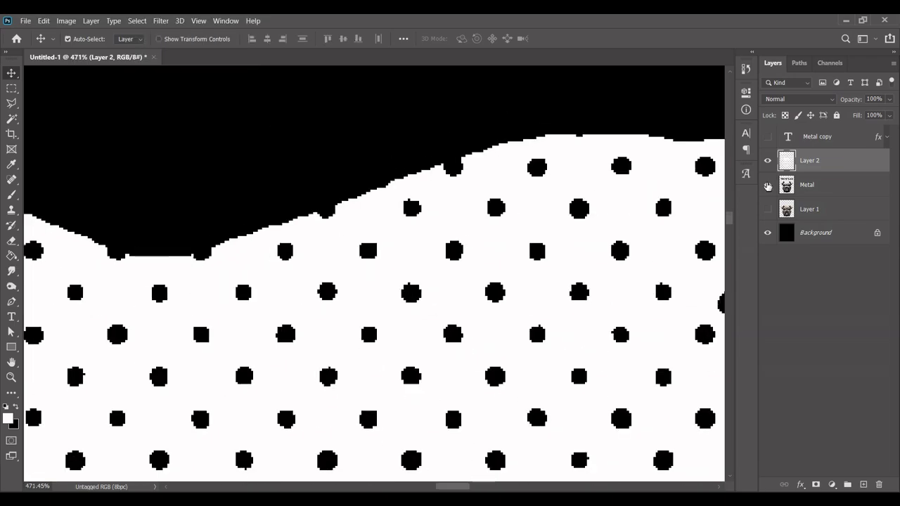
scroll(530, 261, "down", 15)
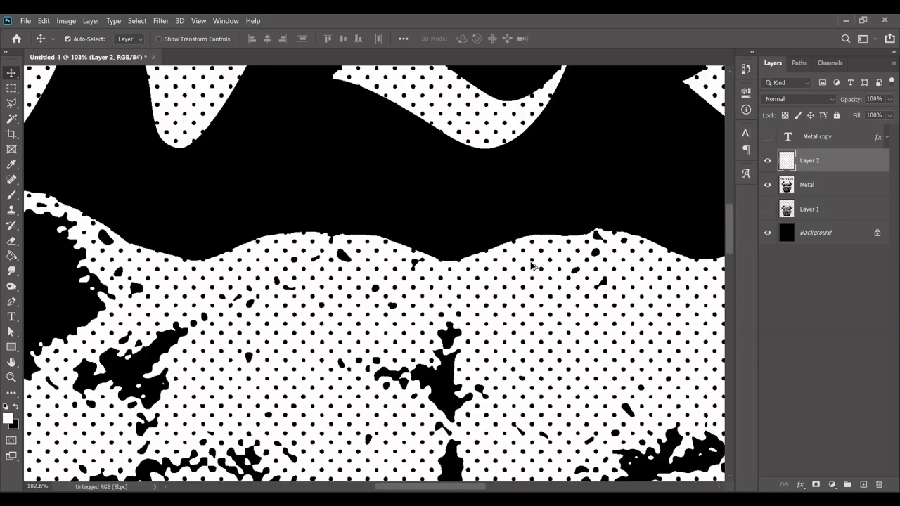
scroll(531, 266, "down", 10)
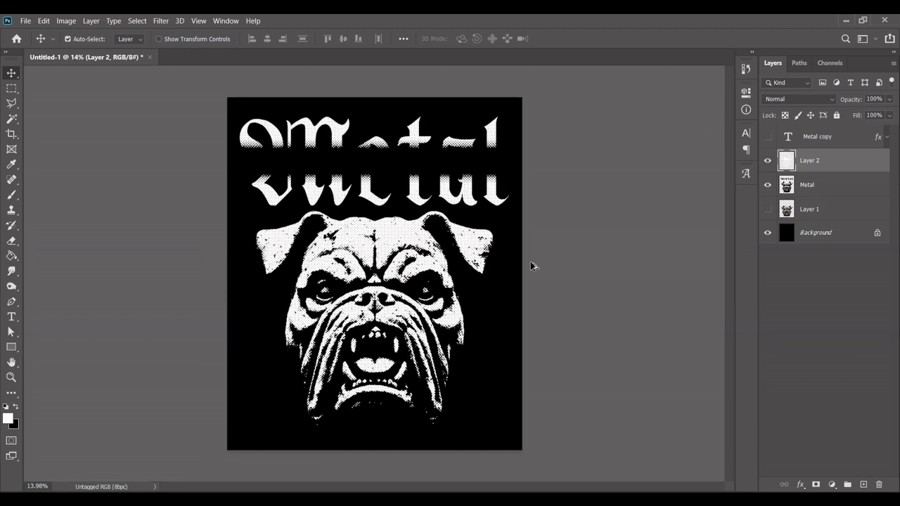
scroll(376, 223, "up", 3)
scroll(384, 224, "up", 1)
left_click(767, 186)
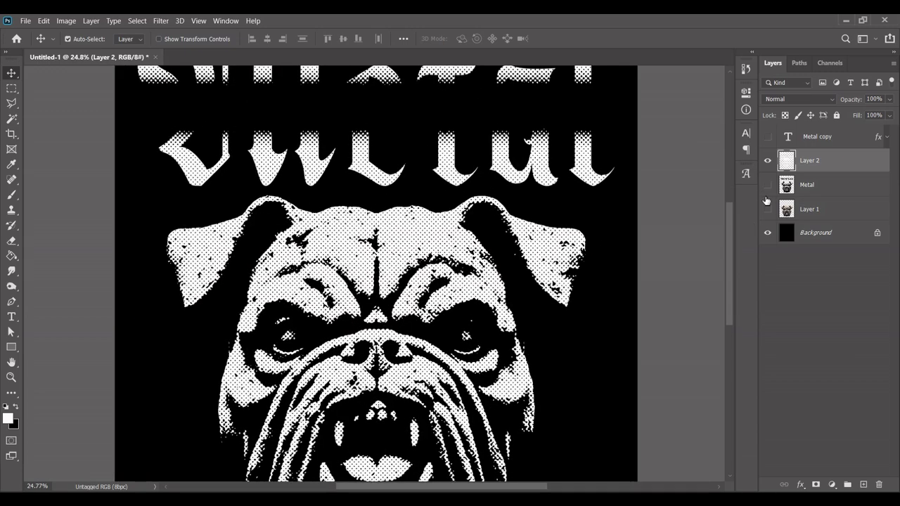
Toggle the Background and Metal copy layers' visibility to check the white halftone artwork on transparency and with the outlined text
left_click(768, 233)
left_click_drag(556, 347, 527, 271)
left_click(768, 233)
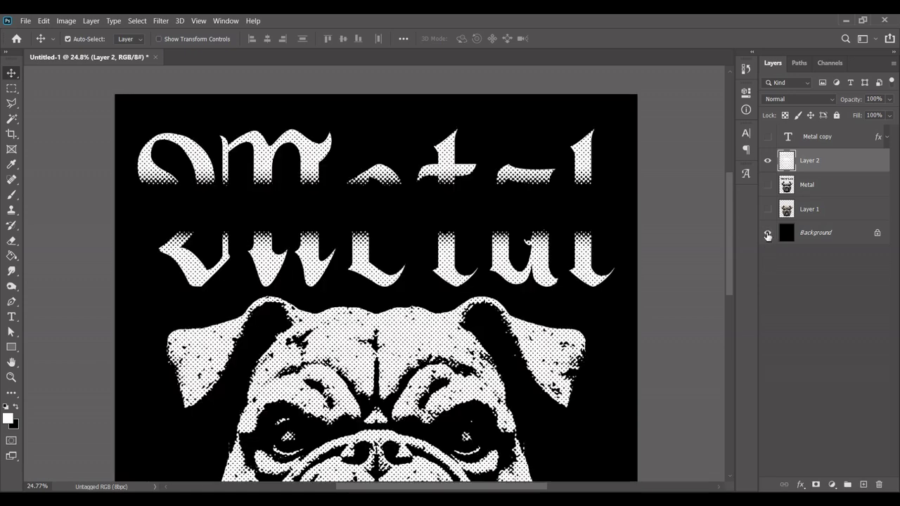
left_click(768, 138)
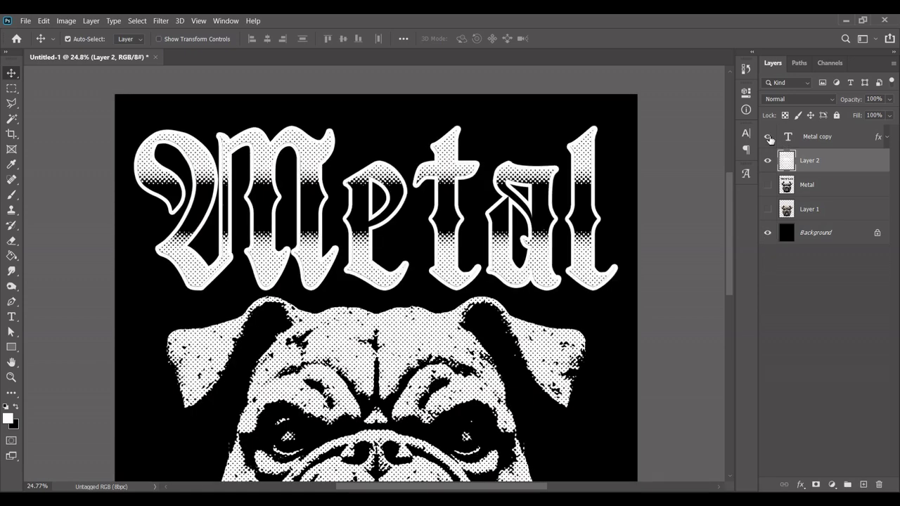
left_click(768, 138)
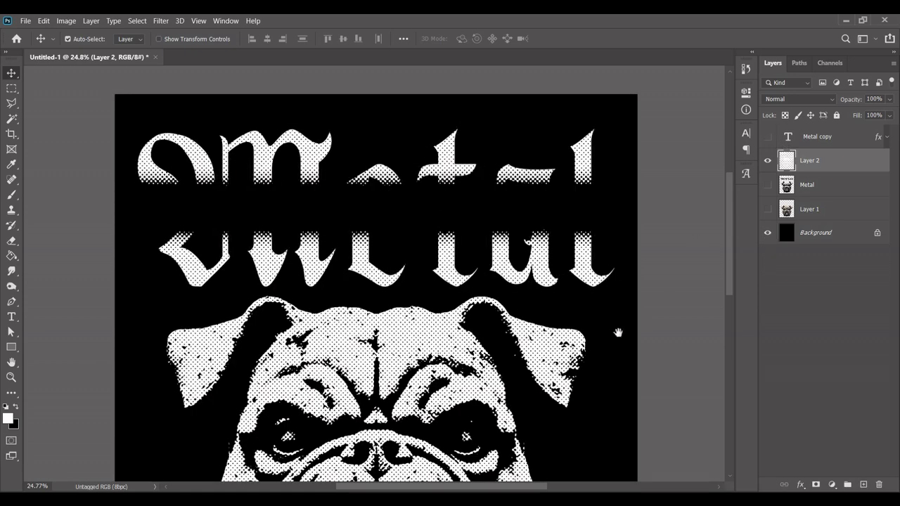
left_click_drag(618, 333, 631, 180)
scroll(631, 181, "down", 2)
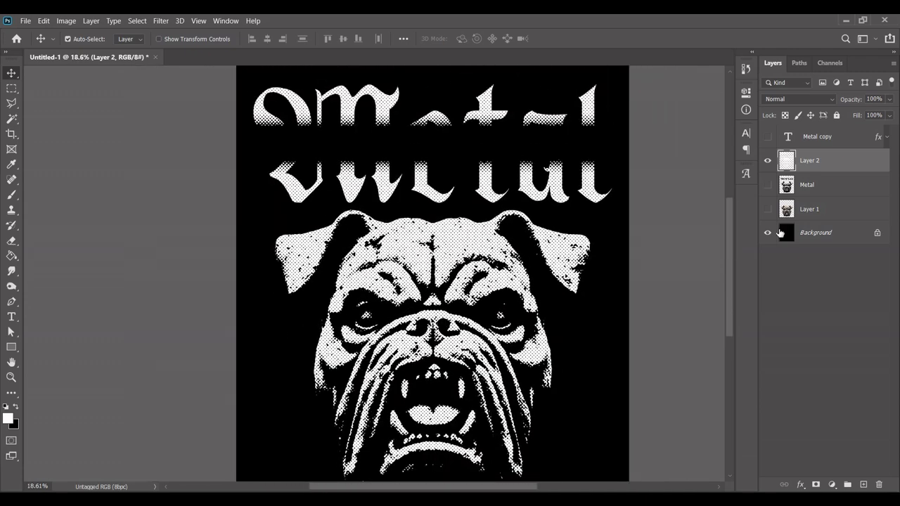
scroll(535, 239, "up", 2)
Add a Gradient Overlay to Layer 2 using the Orange_12 preset from the Oranges gradients
right_click(846, 161)
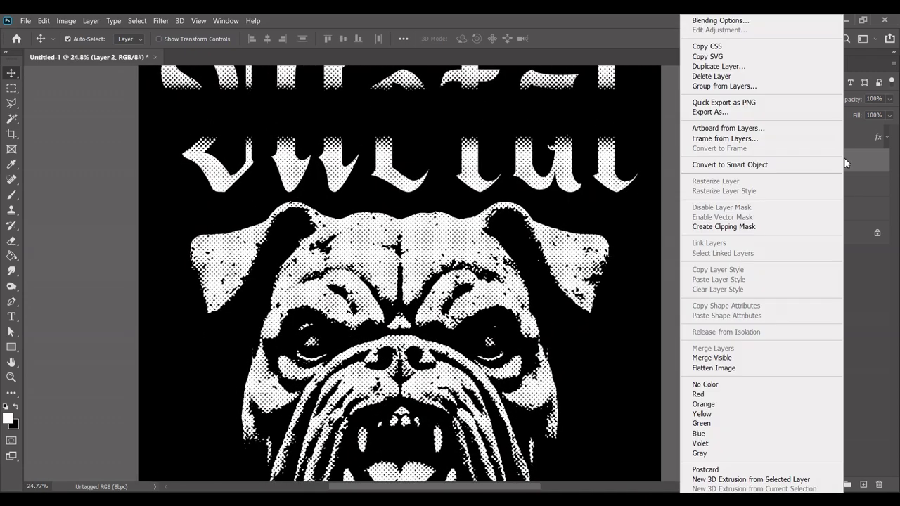
left_click(756, 20)
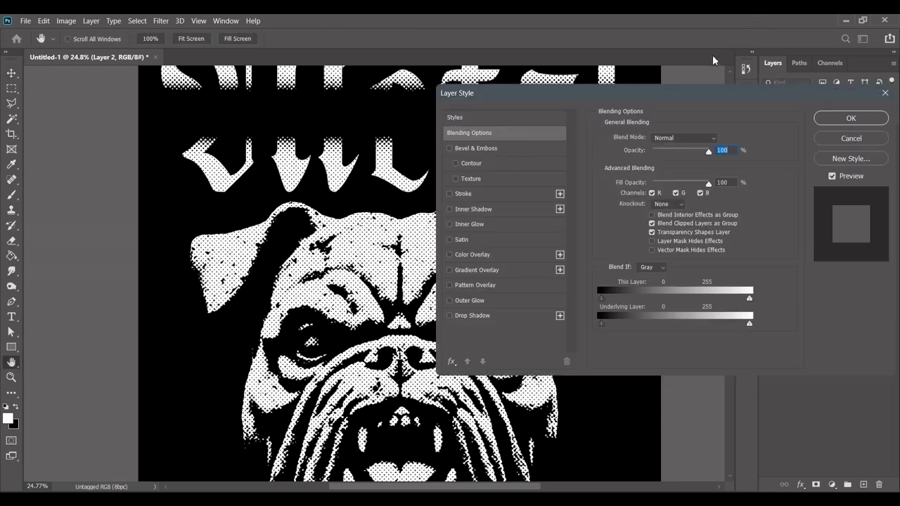
left_click(471, 274)
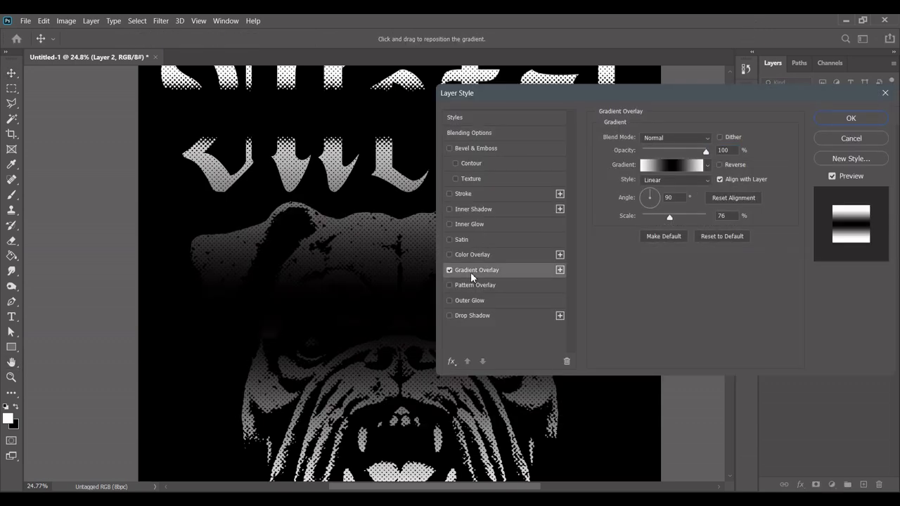
left_click(692, 168)
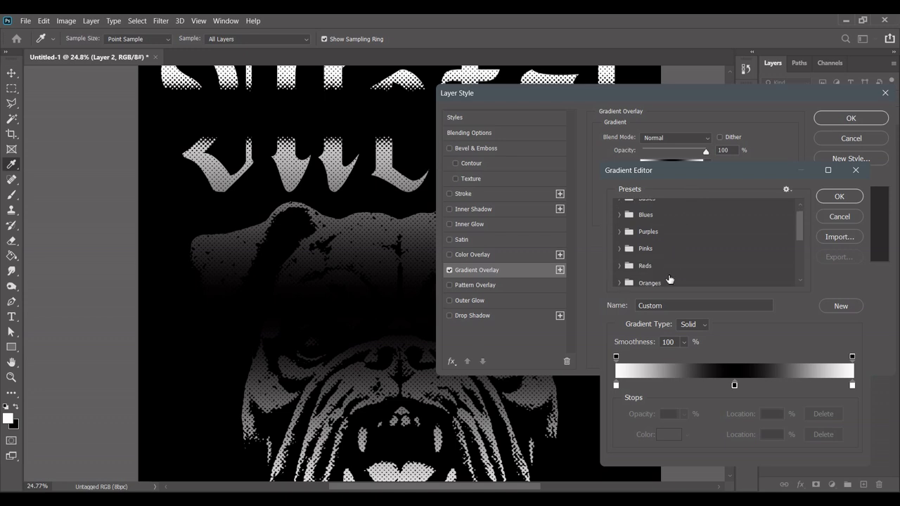
scroll(670, 279, "down", 1)
left_click(619, 273)
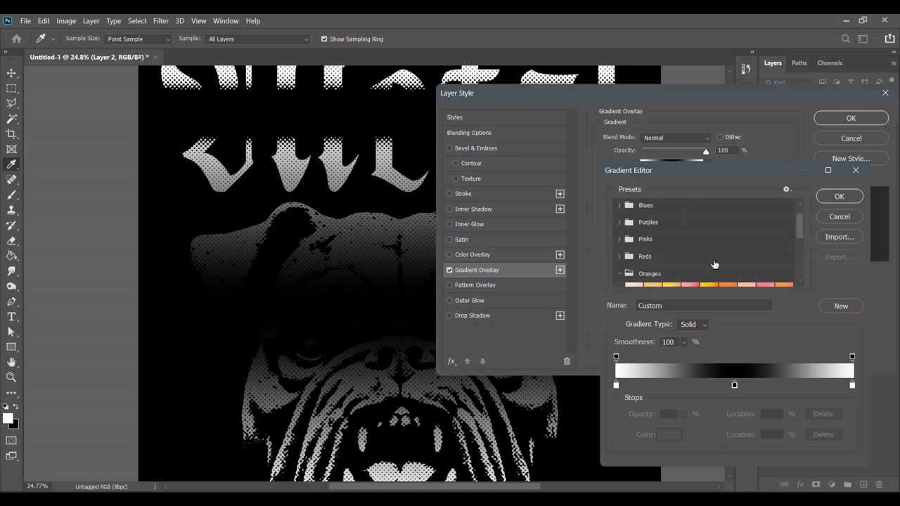
scroll(713, 261, "down", 2)
scroll(713, 261, "up", 1)
left_click(670, 273)
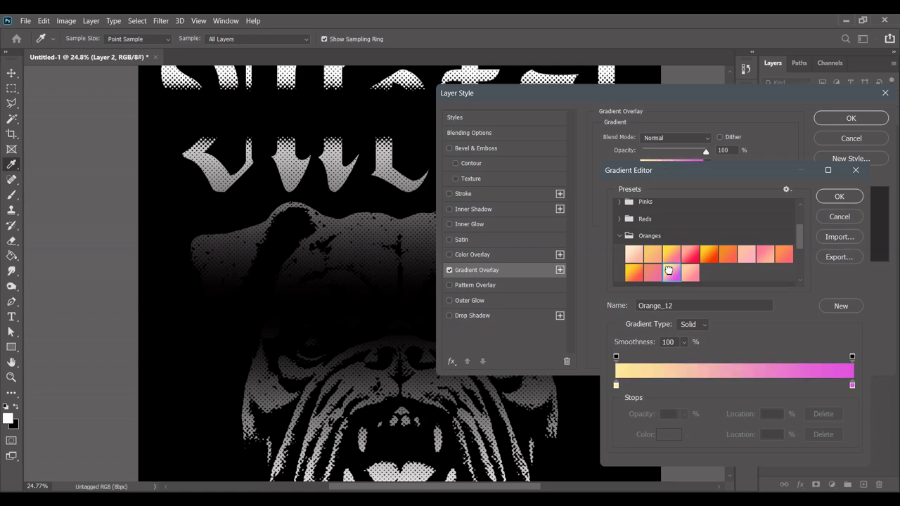
left_click(838, 198)
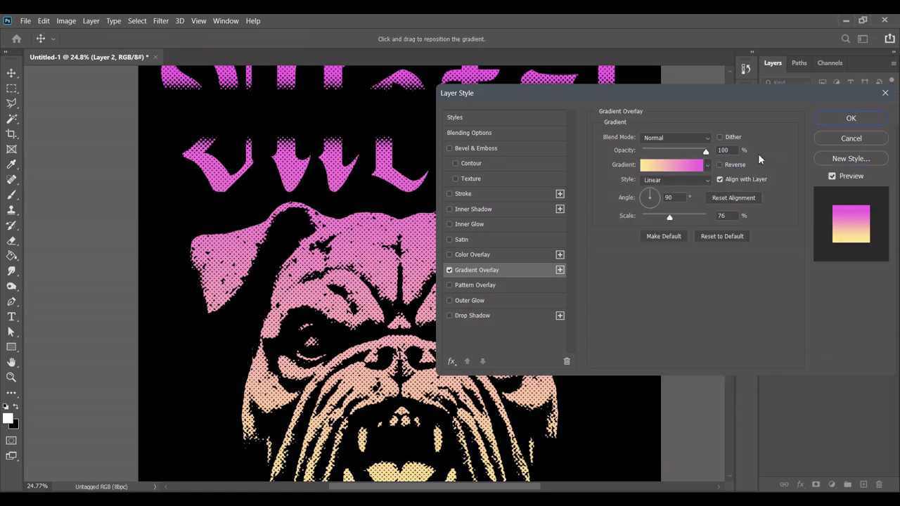
Preview the gradient overlay reversed, restore its original direction, and apply the layer style
left_click(733, 165)
left_click(733, 165)
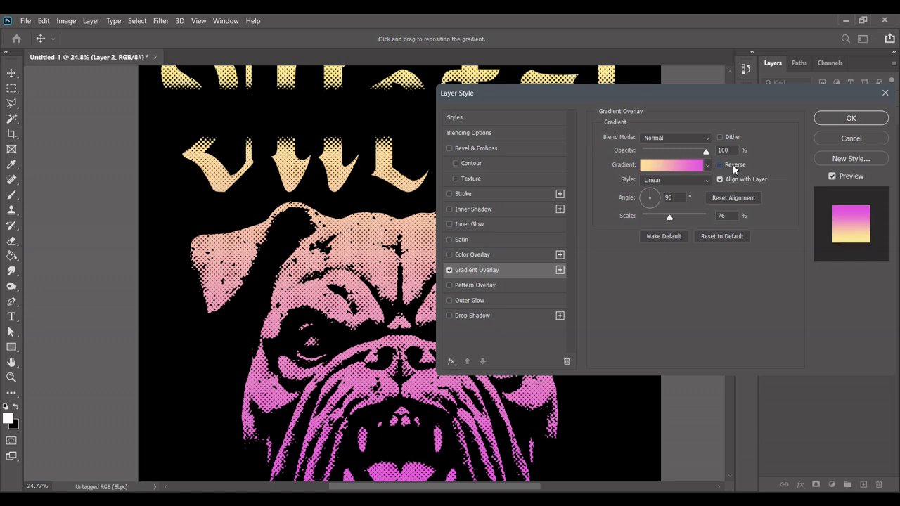
left_click(851, 119)
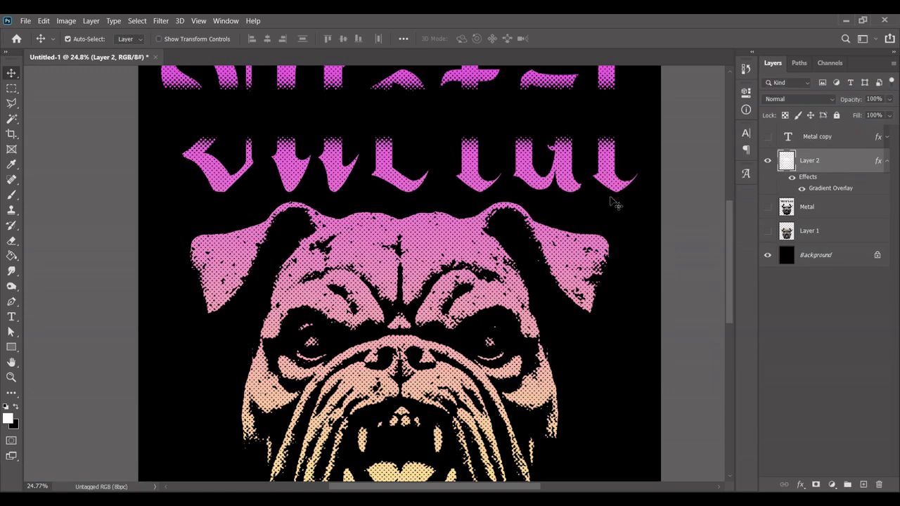
Show the outlined Metal copy text layer over the gradient artwork and collapse Layer 2's effects list
scroll(524, 267, "down", 2)
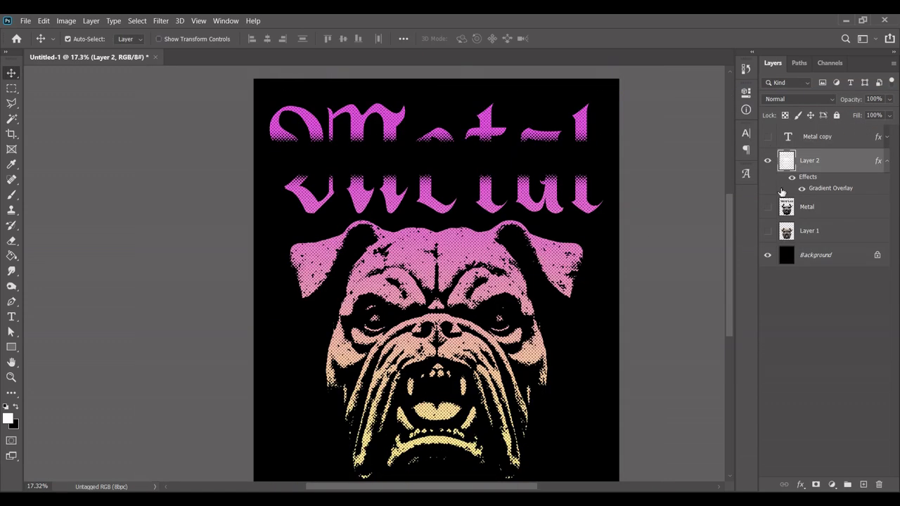
left_click(769, 137)
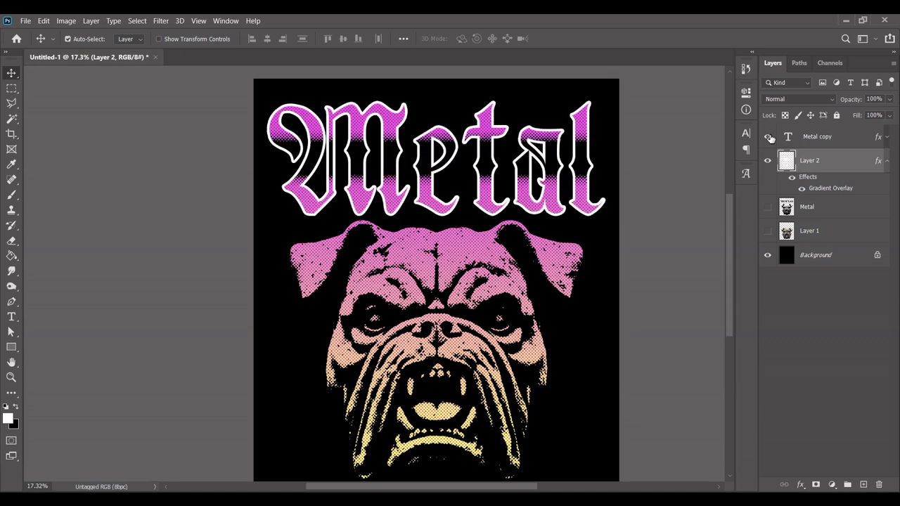
left_click(888, 161)
left_click_drag(569, 251, 494, 272)
scroll(457, 202, "up", 1)
left_click_drag(453, 218, 458, 253)
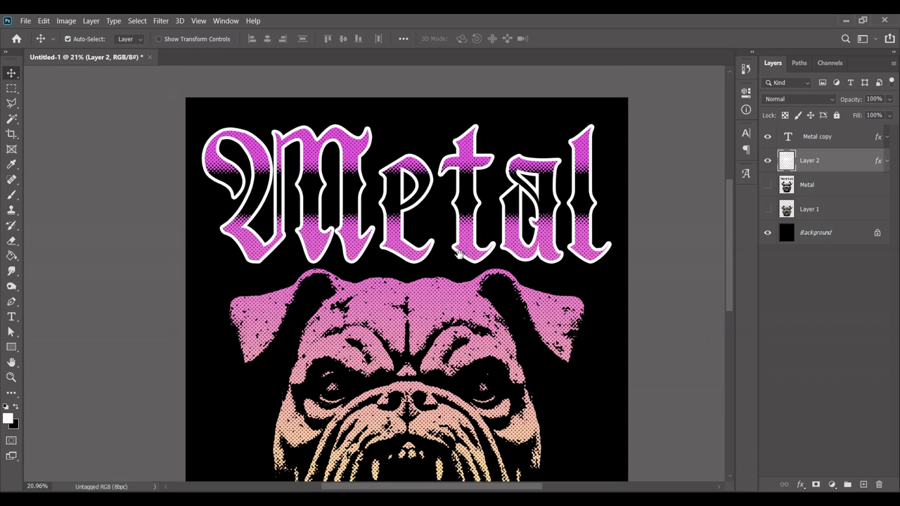
Transform the Metal copy and Layer 2 layers together, centring them on the canvas and enlarging them slightly
left_click(828, 144, "shift")
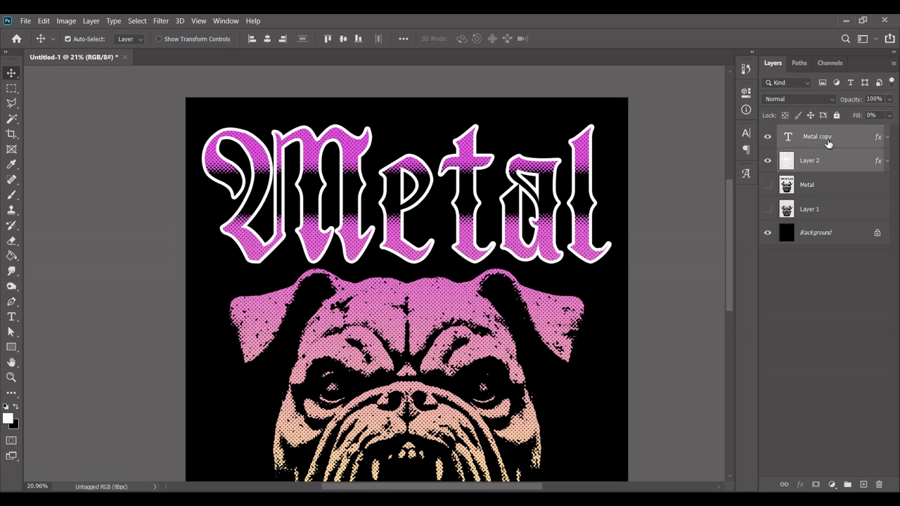
key("ctrl+t")
scroll(479, 255, "down", 1)
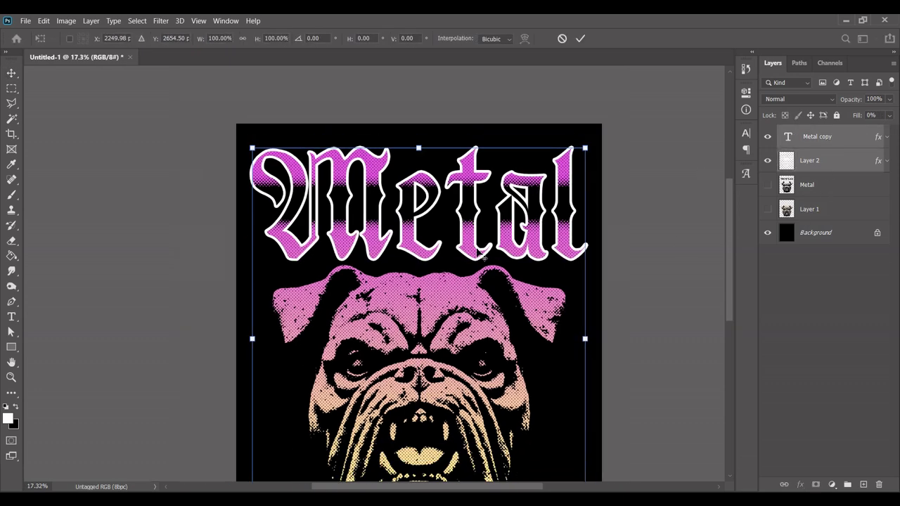
left_click_drag(450, 323, 461, 296)
scroll(457, 284, "down", 1)
left_click_drag(392, 246, 389, 250)
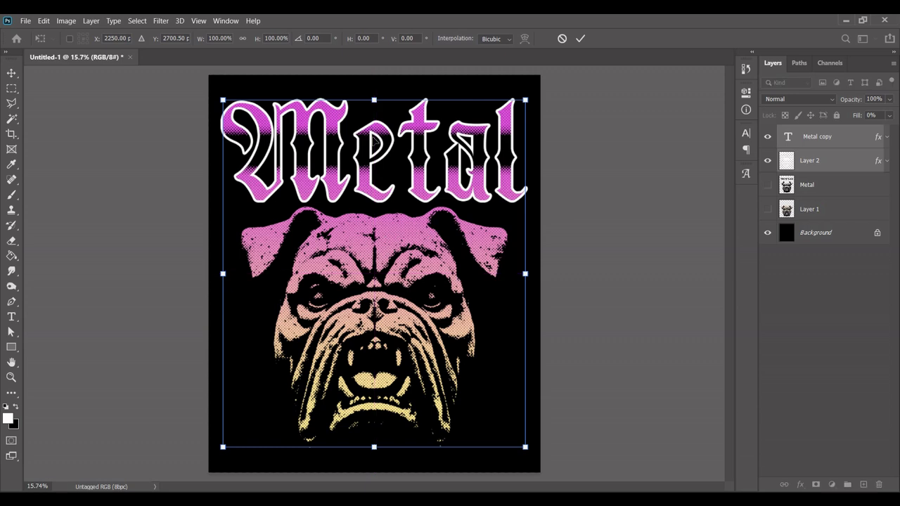
left_click_drag(374, 99, 374, 95)
key("Return")
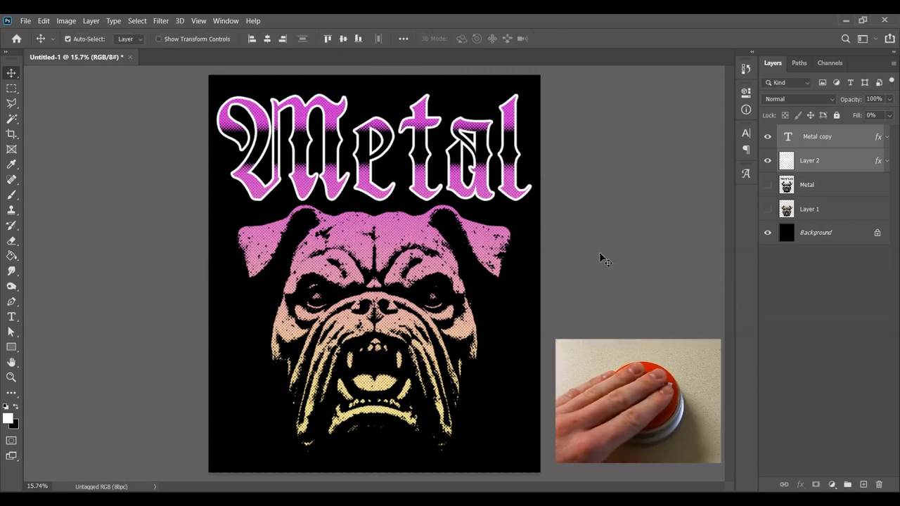
Deselect the layers and hide the Background layer so the artwork sits on transparency
left_click(602, 255)
left_click(767, 233)
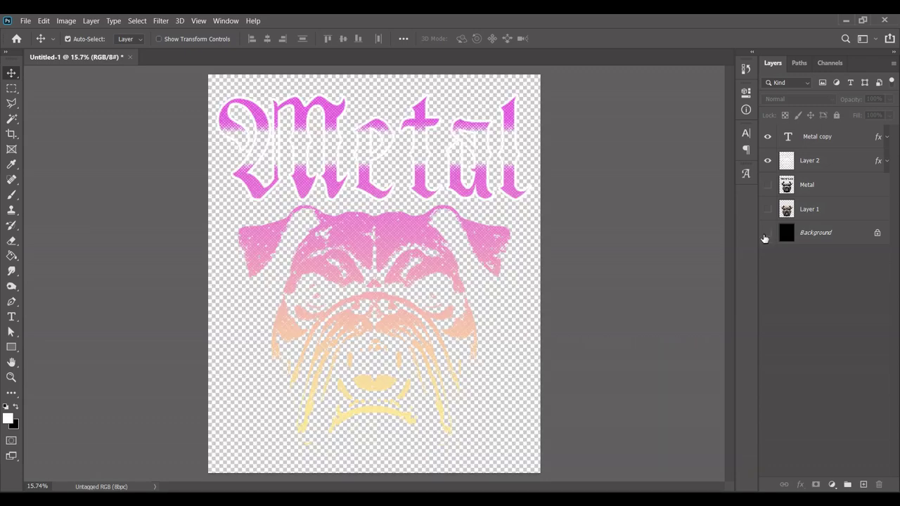
scroll(393, 316, "up", 3)
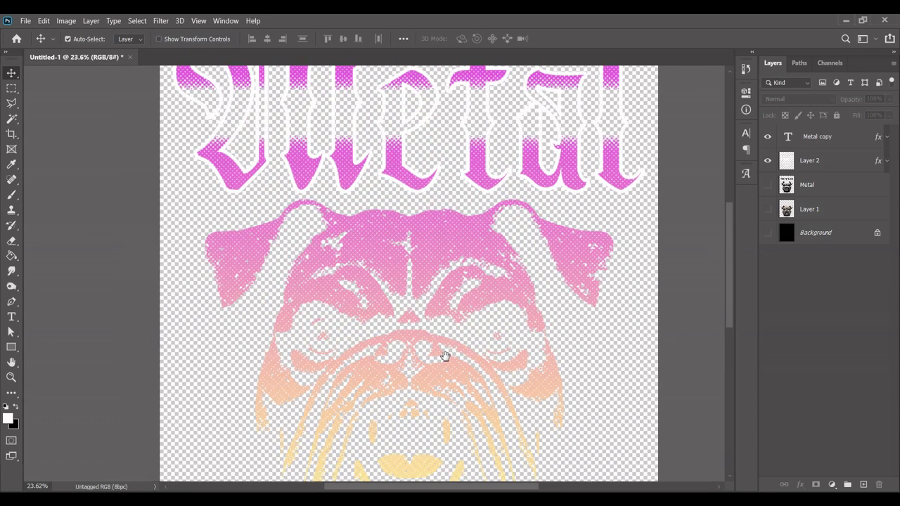
scroll(456, 355, "down", 2)
left_click_drag(462, 349, 415, 318)
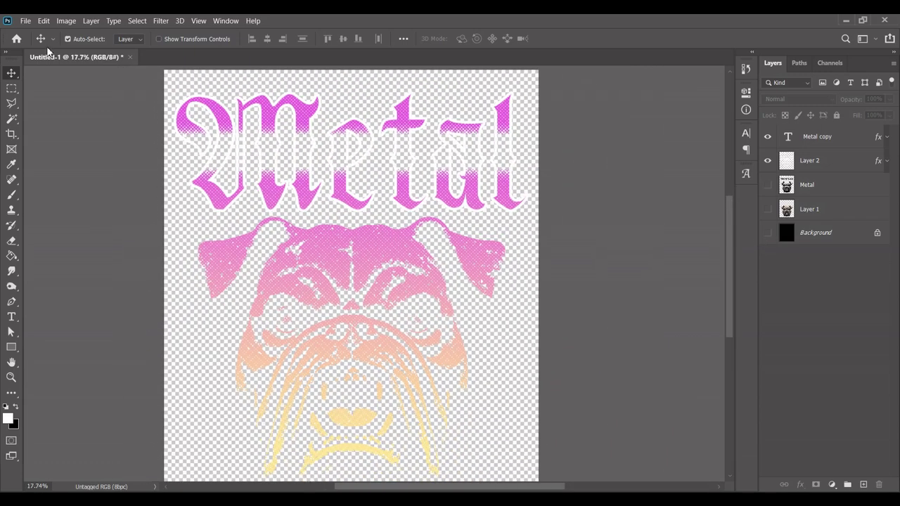
Quick-export the transparent artwork as a PNG
left_click(27, 23)
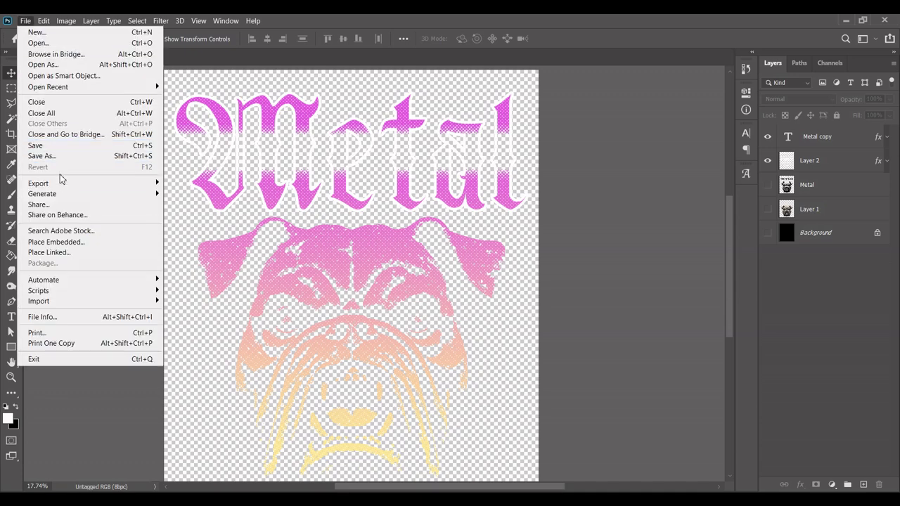
mouse_move(61, 185)
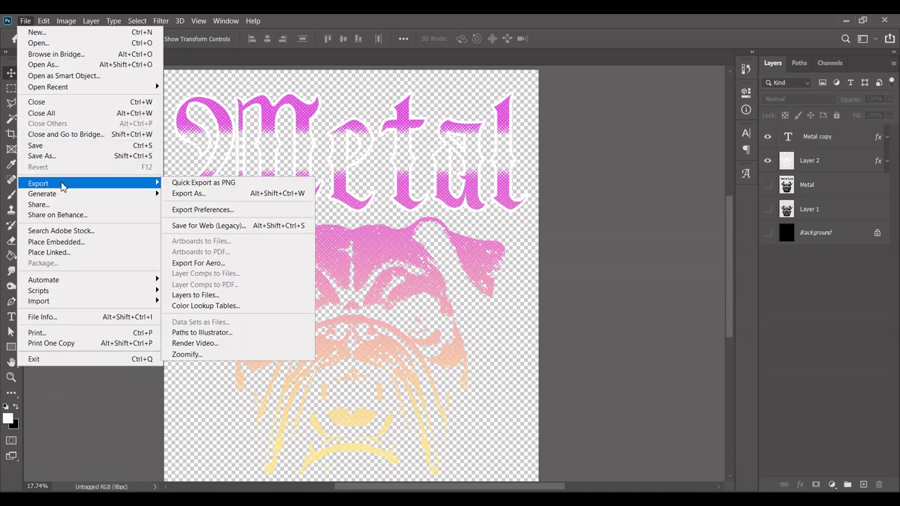
left_click(189, 183)
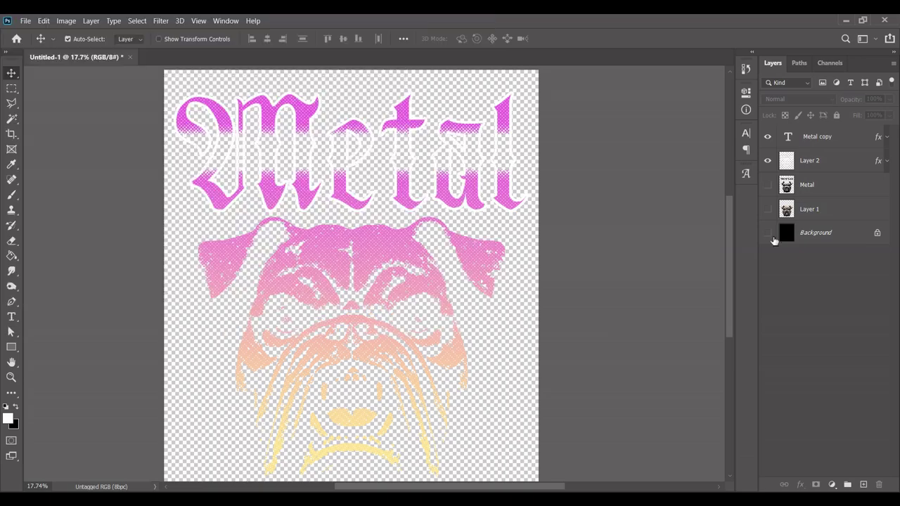
Show the black Background layer again and examine the halftone dots and text outline up close
left_click(768, 233)
scroll(436, 168, "up", 3)
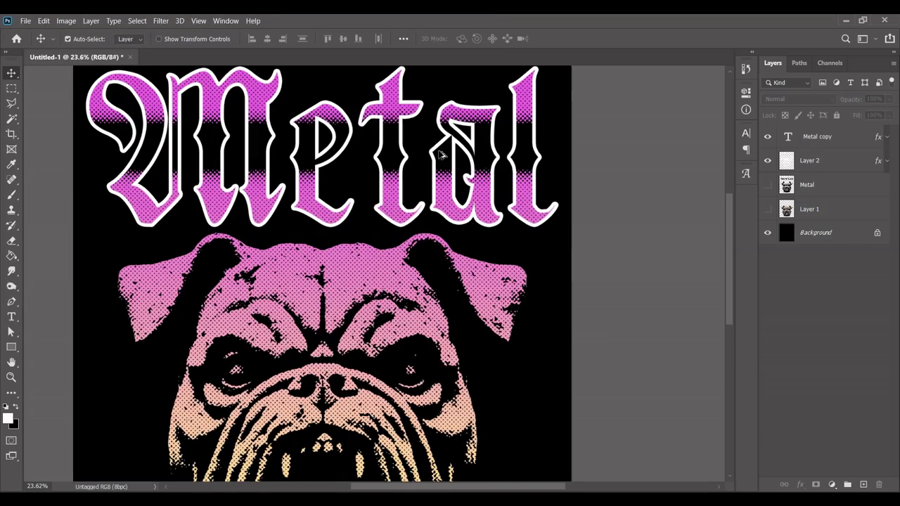
scroll(364, 185, "up", 5)
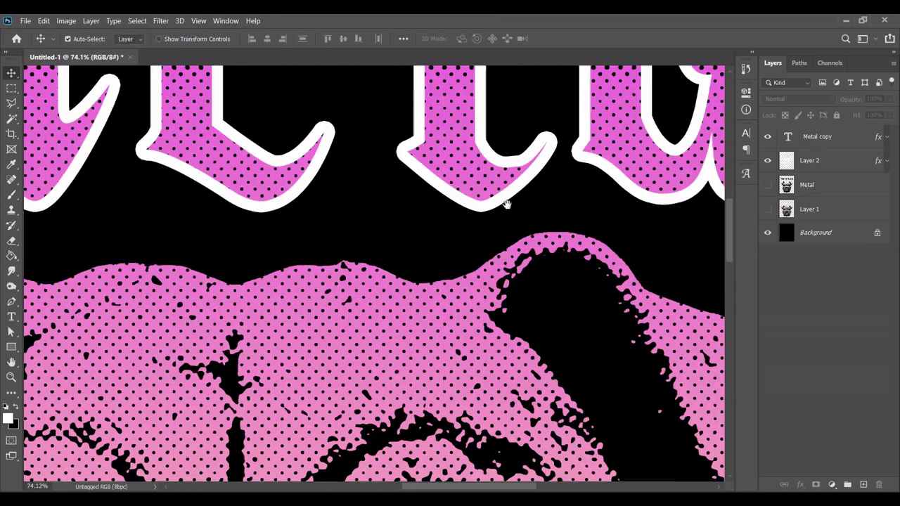
scroll(464, 325, "down", 6)
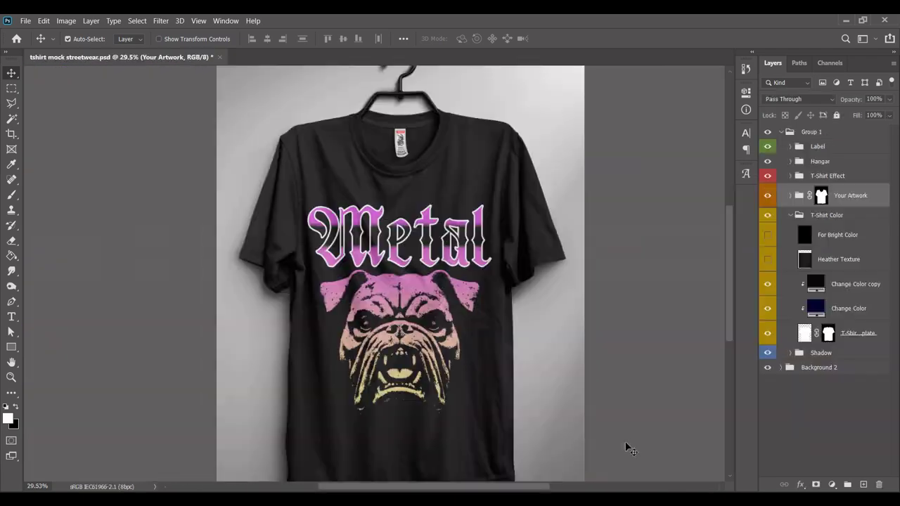
Examine the Metal text and bulldog artwork on the black T-shirt in the streetwear mockup
scroll(415, 366, "up", 8)
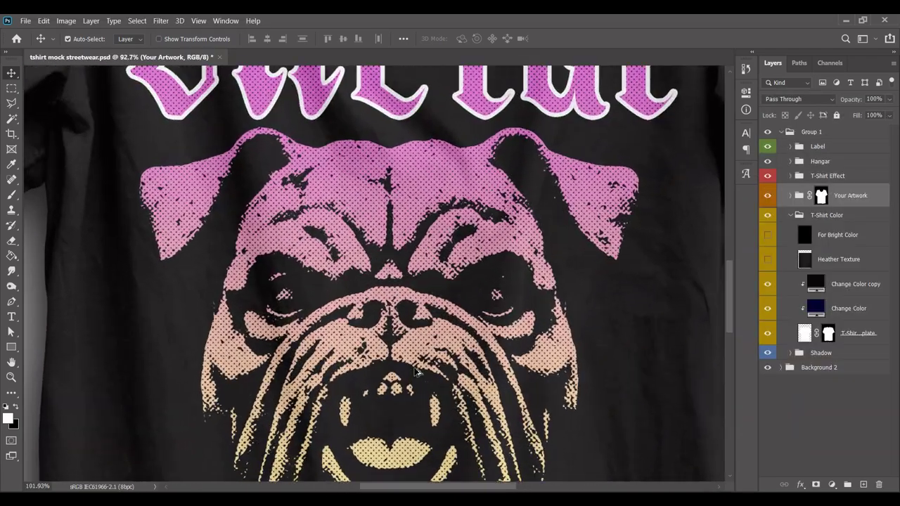
scroll(415, 373, "down", 3)
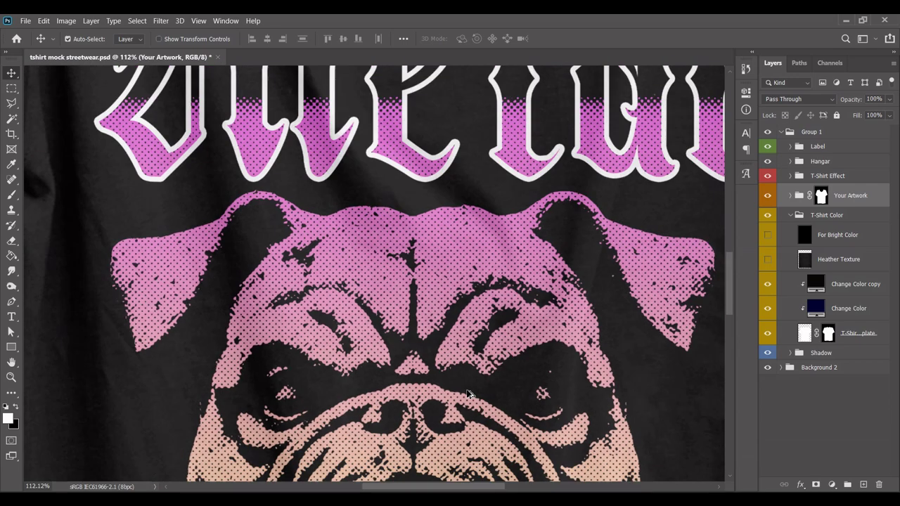
left_click_drag(552, 274, 530, 451)
scroll(492, 429, "down", 2)
scroll(493, 415, "down", 2)
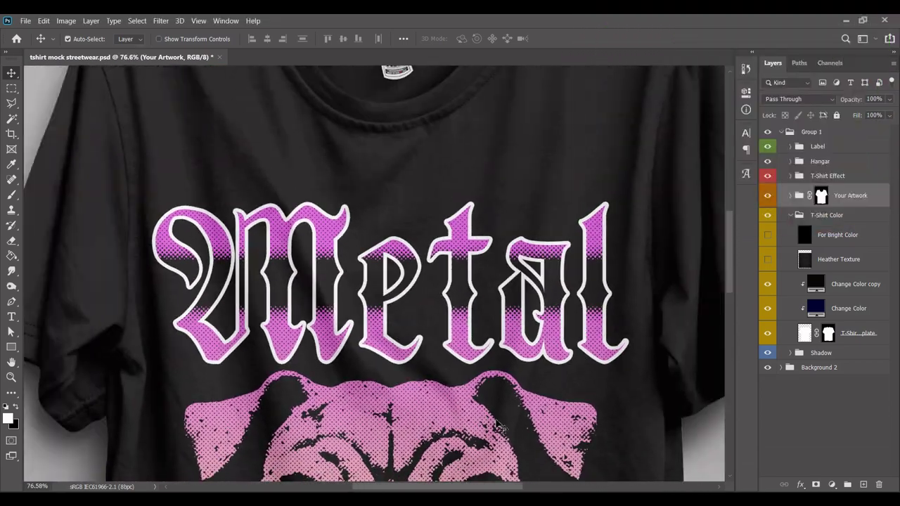
left_click_drag(478, 263, 465, 196)
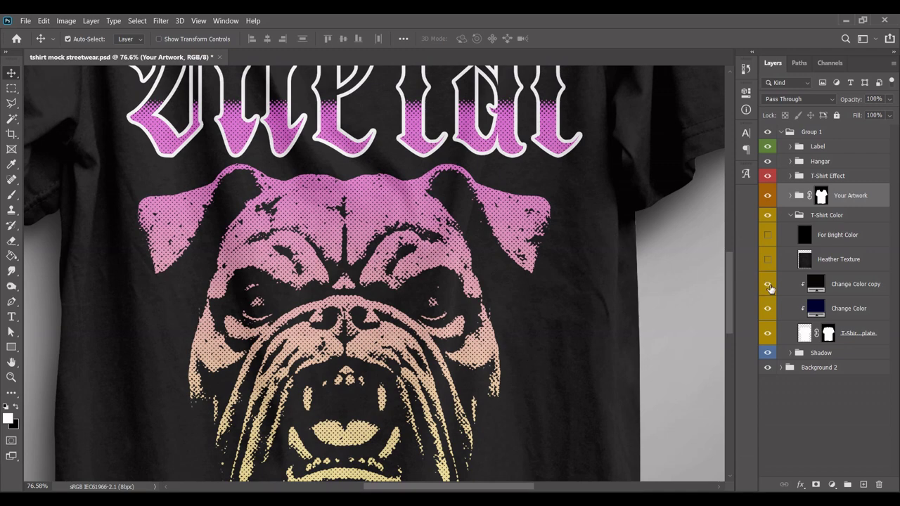
Toggle the Change Color copy layer's visibility in the T-shirt mockup to compare the artwork on navy and black fabric
left_click_drag(530, 317, 520, 225)
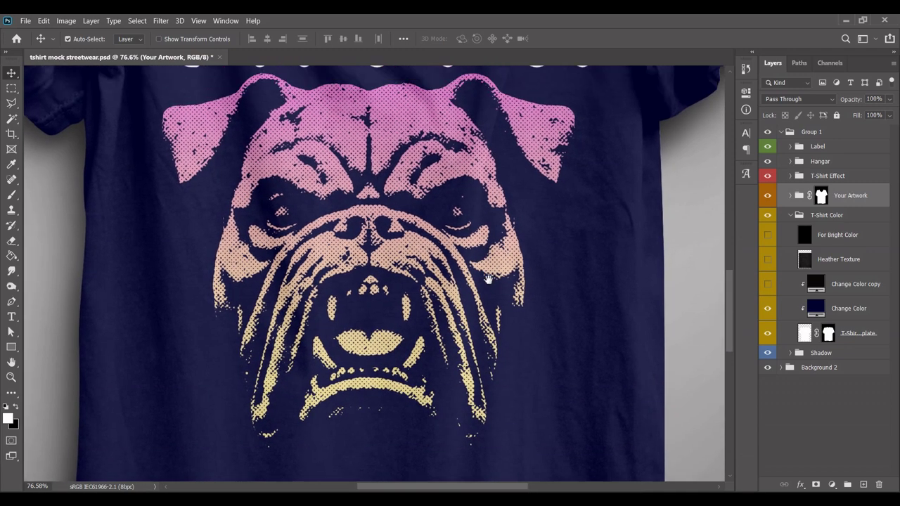
scroll(492, 383, "down", 3)
scroll(490, 380, "down", 3)
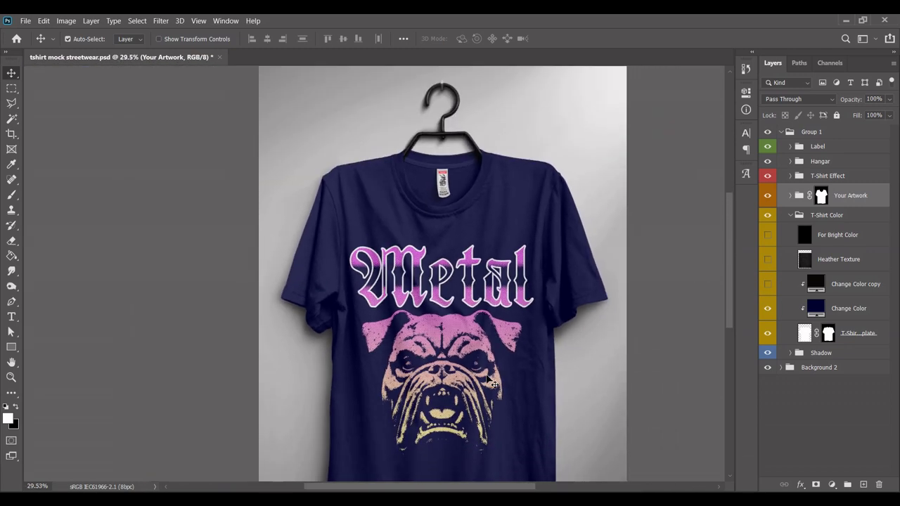
left_click_drag(521, 380, 492, 333)
scroll(483, 343, "up", 5)
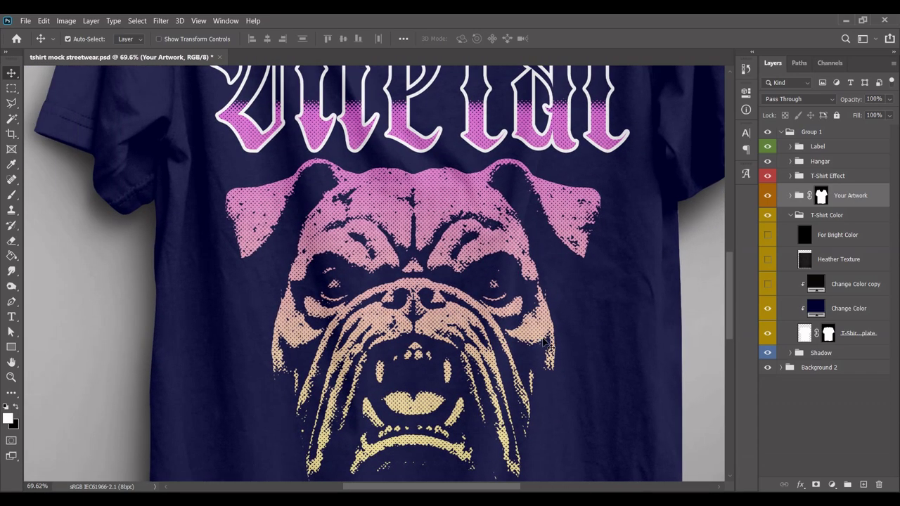
scroll(536, 341, "down", 2)
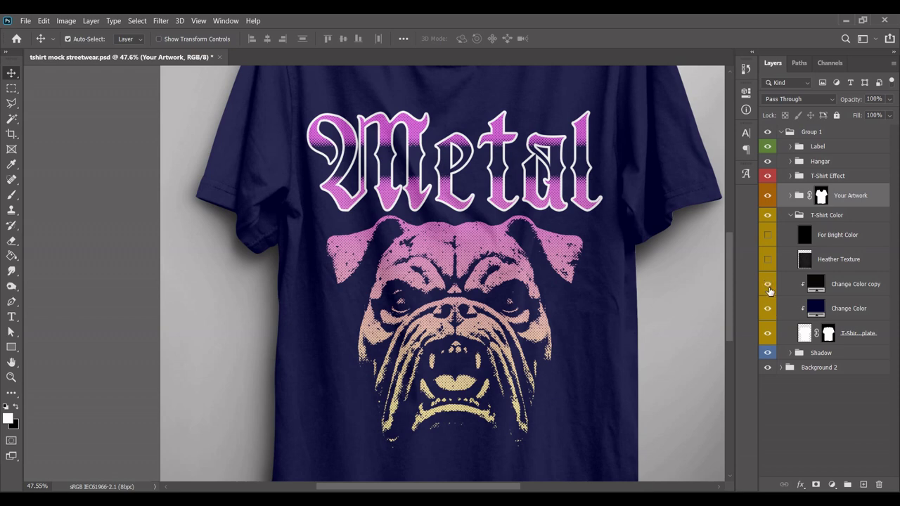
left_click_drag(669, 289, 639, 297)
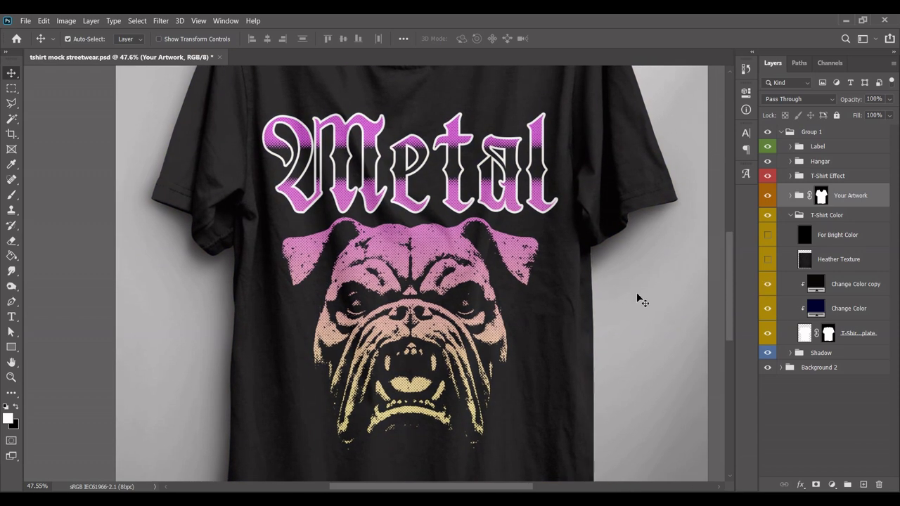